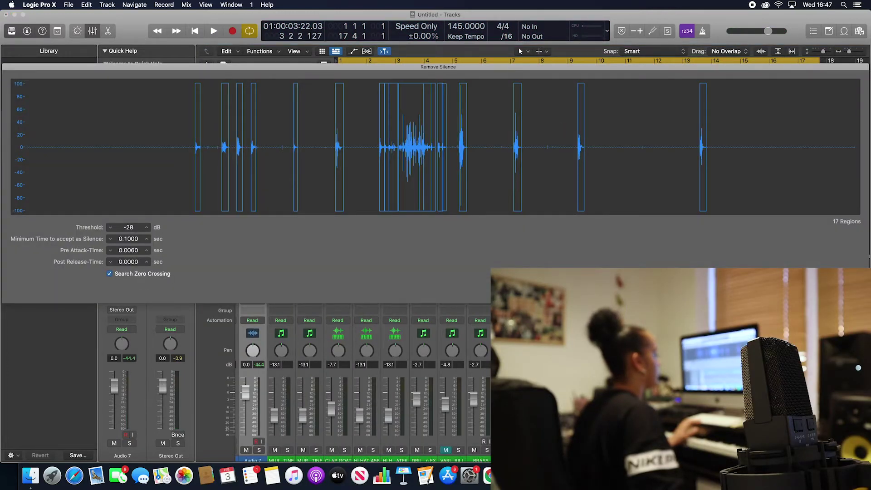
Remove the silence from the Audio 7 and Audio 5 recordings, using the -28 dB threshold for both
{"action": "key", "text": "Return"}
{"action": "left_click", "coordinate": [444, 101]}
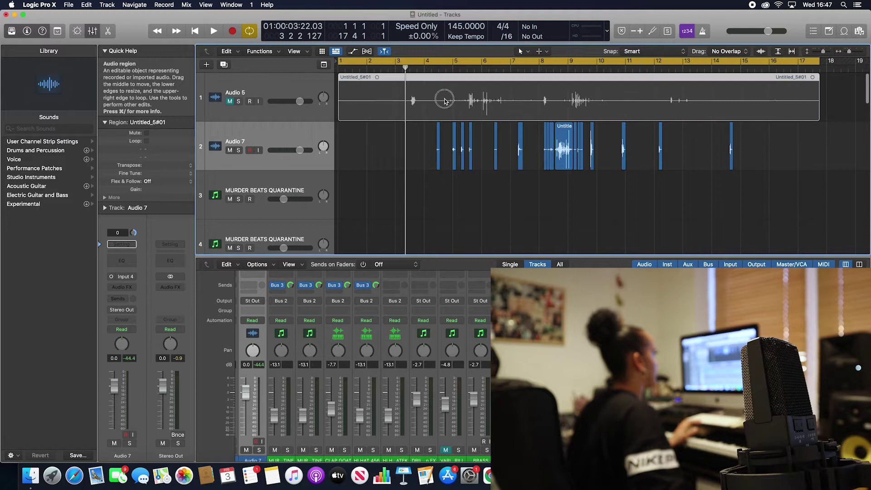
{"action": "right_click", "coordinate": [401, 90]}
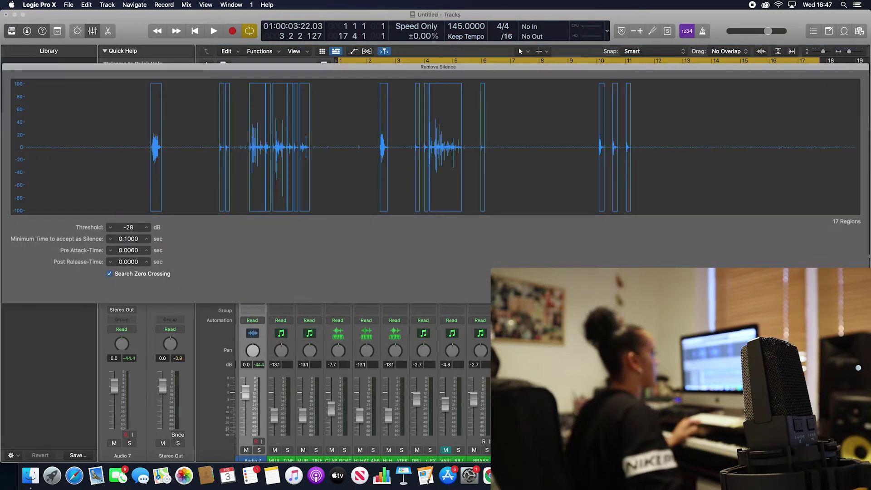
{"action": "key", "text": "Return"}
Play back the split recordings and move chosen hits from Audio 5 and Audio 7 to the opening bars of the arrangement
{"action": "key", "text": "space"}
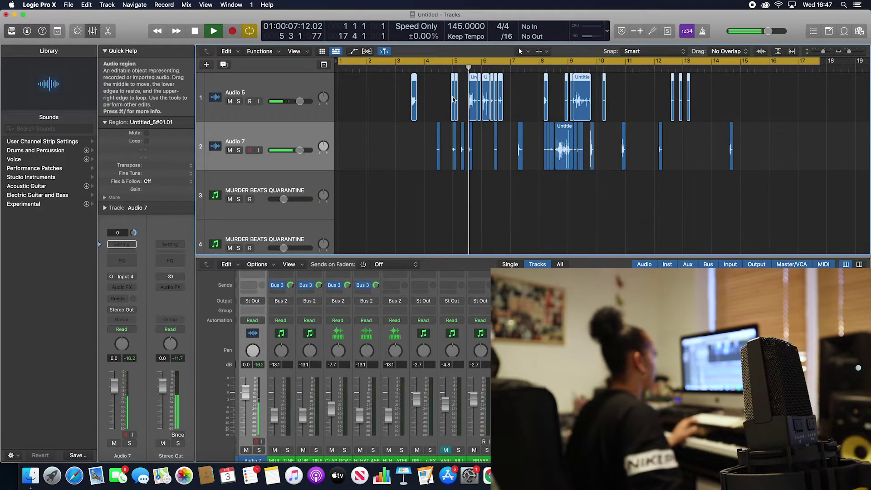
{"action": "key", "text": "super+Right"}
{"action": "key", "text": "super+Right"}
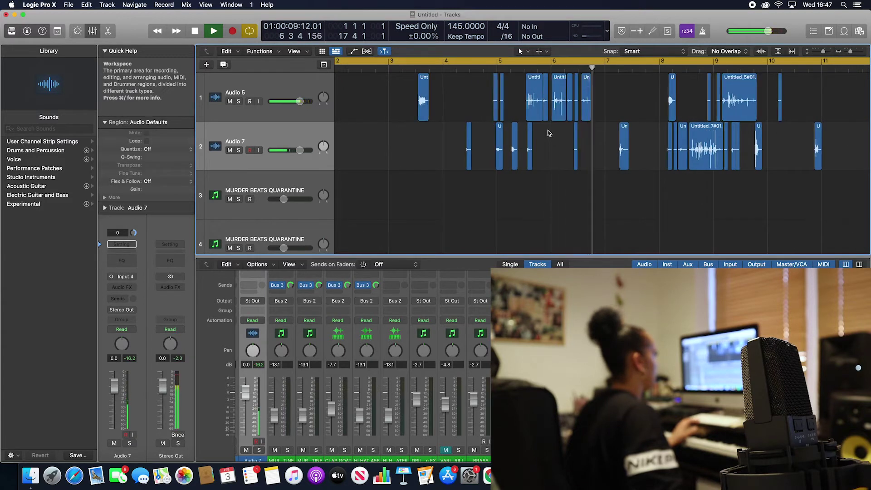
{"action": "scroll", "coordinate": [404, 99], "scroll_direction": "left", "scroll_amount": 3}
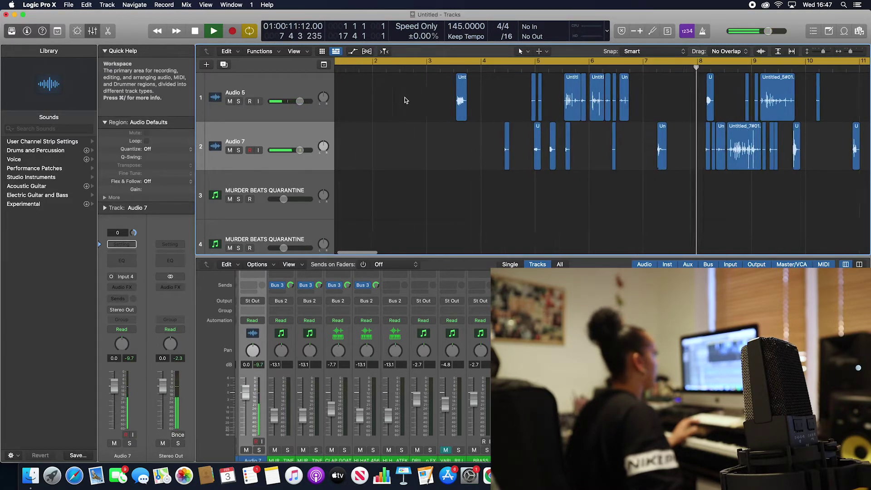
{"action": "left_click_drag", "start_coordinate": [487, 93], "coordinate": [349, 94]}
{"action": "left_click_drag", "start_coordinate": [590, 104], "coordinate": [366, 101]}
{"action": "left_click", "coordinate": [682, 139]}
{"action": "left_click_drag", "start_coordinate": [681, 139], "coordinate": [458, 110]}
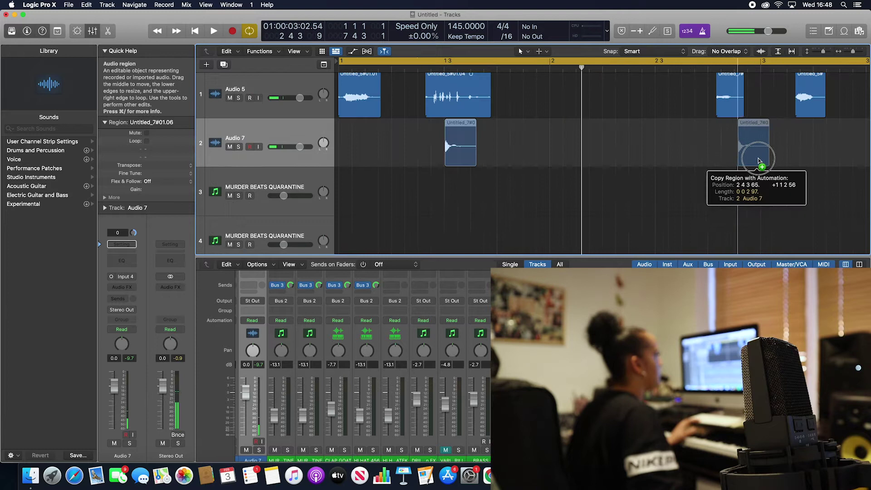
Copy the Audio 7 hit from bar 1 to the start of bar 3 and play the pattern back
{"action": "left_click_drag", "start_coordinate": [756, 160], "coordinate": [780, 161]}
{"action": "key", "text": "alt+space"}
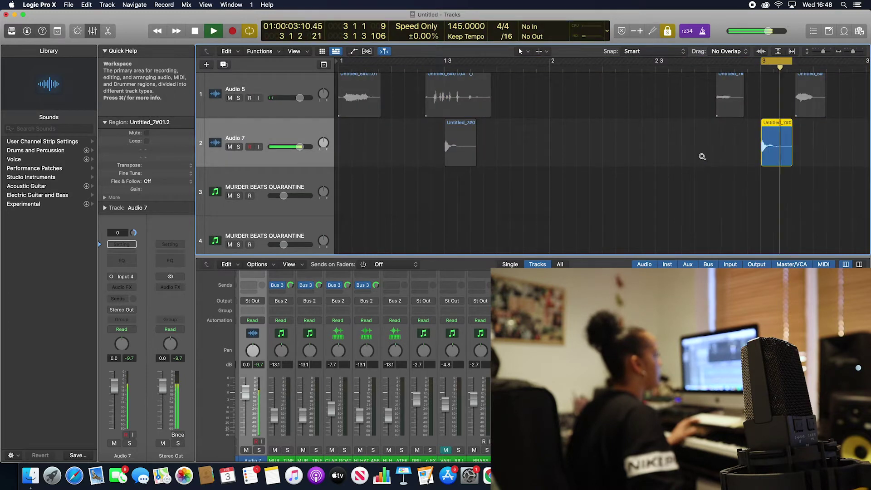
{"action": "key", "text": "super+Left"}
{"action": "key", "text": "super+Left"}
{"action": "key", "text": "space"}
{"action": "key", "text": "space"}
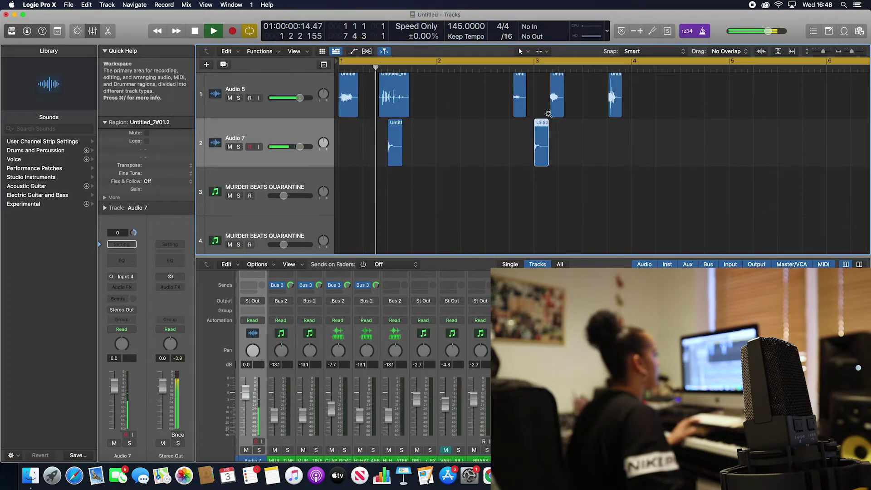
{"action": "scroll", "coordinate": [551, 114], "scroll_direction": "down", "scroll_amount": 4}
{"action": "scroll", "coordinate": [551, 114], "scroll_direction": "left", "scroll_amount": 4}
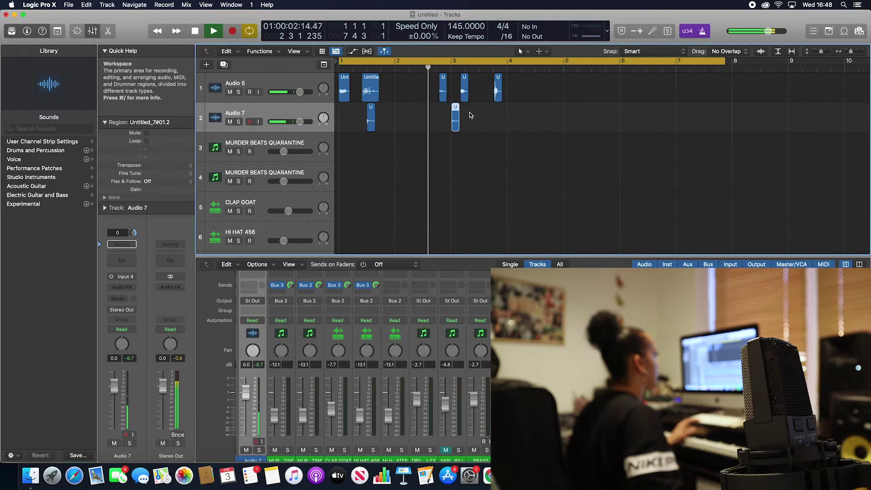
Move the copied Audio 7 hit to beat 3 of bar 2 and copy the bar 1 hit to beat 3 of bar 3
{"action": "left_click_drag", "start_coordinate": [455, 118], "coordinate": [425, 114]}
{"action": "key", "text": "space"}
{"action": "key", "text": "space"}
{"action": "left_click", "coordinate": [437, 117]}
{"action": "left_click_drag", "start_coordinate": [368, 118], "coordinate": [481, 118]}
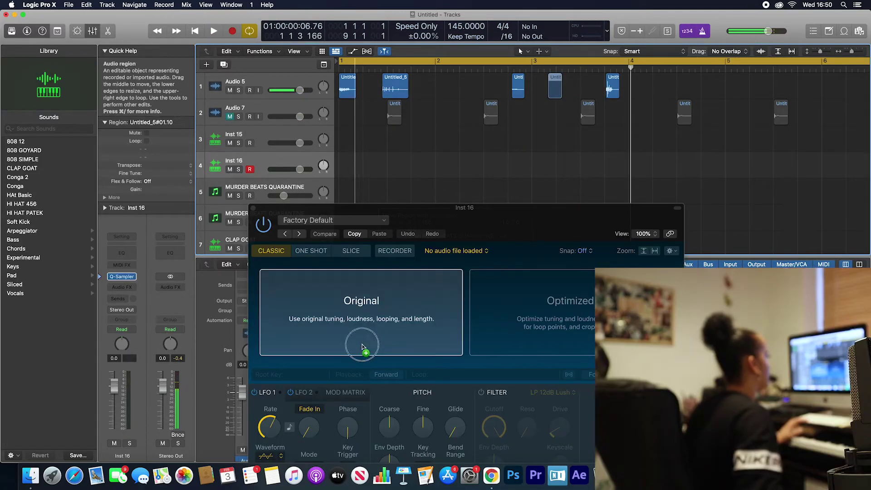
Load the Audio 5 hit from bar 3 into Inst 16's Quick Sampler as Original and set the sample start to 0.014 s
{"action": "left_click", "coordinate": [360, 344]}
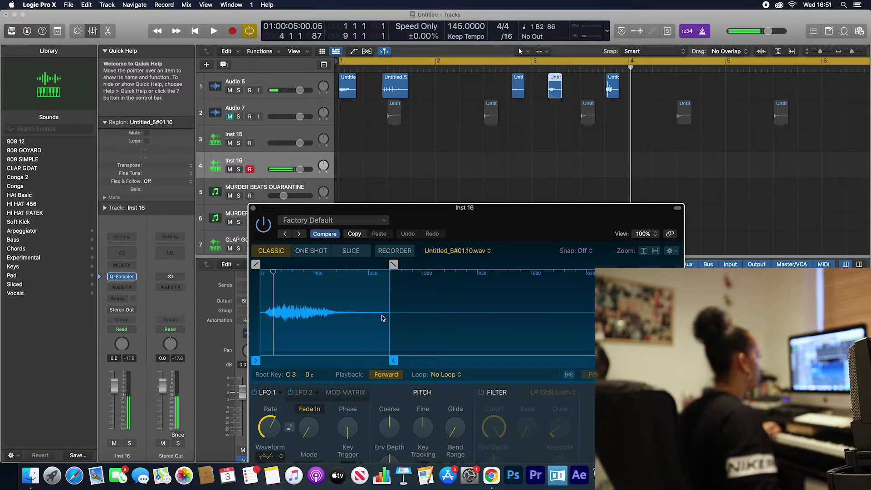
{"action": "left_click_drag", "start_coordinate": [256, 360], "coordinate": [265, 357]}
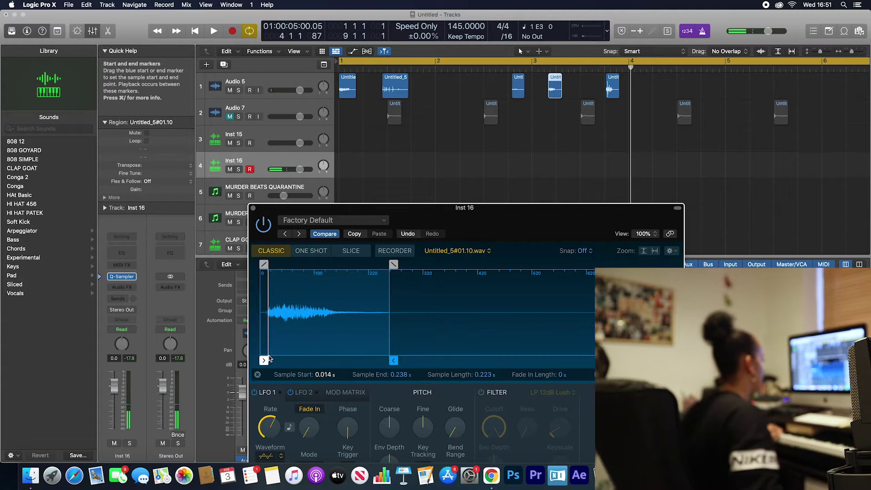
{"action": "left_click", "coordinate": [254, 209]}
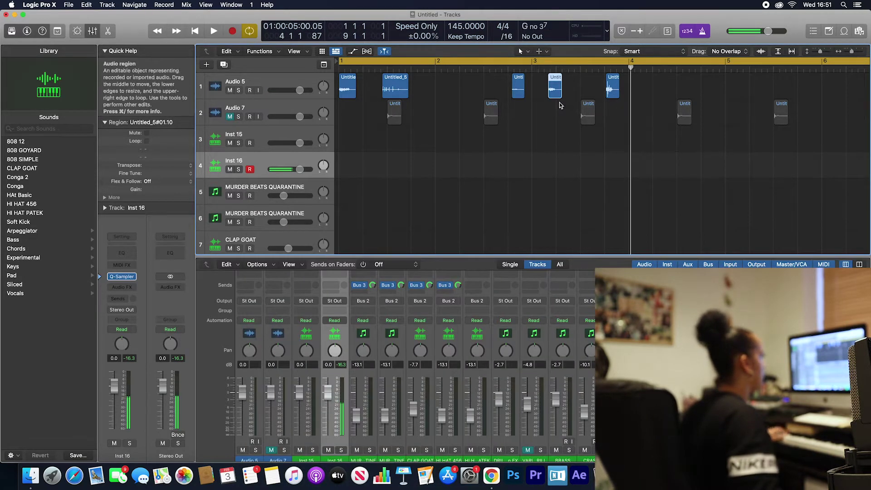
Add an Echo effect to the Inst 16 channel and set its note value to 1/4 dotted
{"action": "left_click", "coordinate": [122, 287]}
{"action": "mouse_move", "coordinate": [136, 350]}
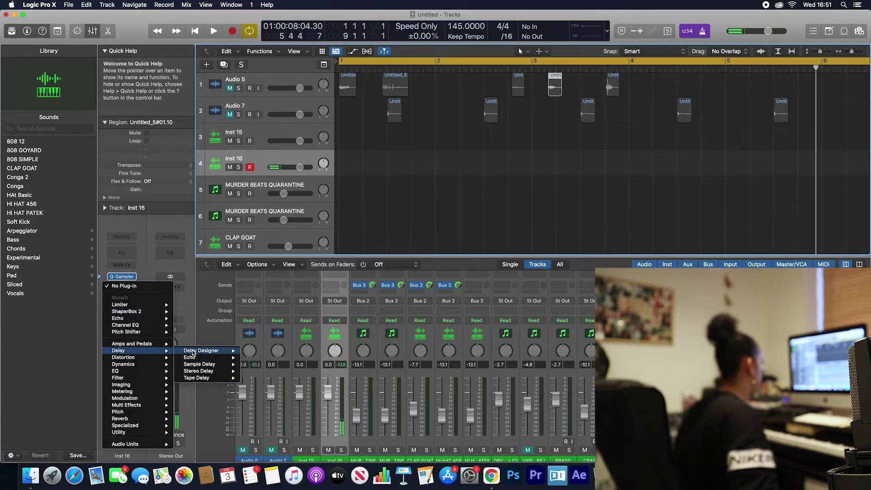
{"action": "left_click", "coordinate": [259, 357]}
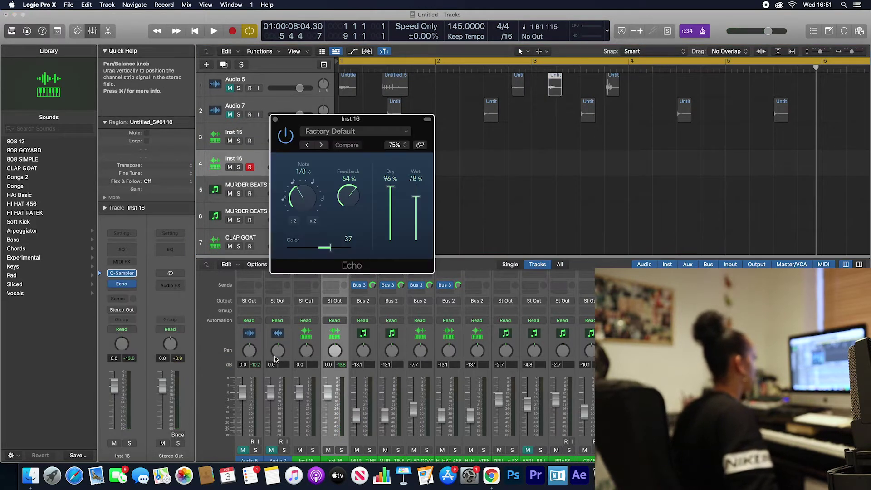
{"action": "left_click_drag", "start_coordinate": [303, 195], "coordinate": [319, 151]}
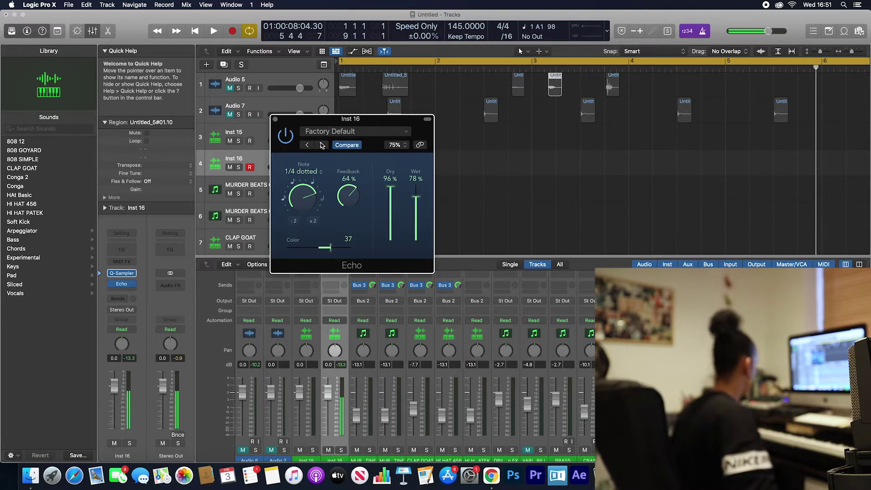
Reduce the Echo wet level to 22% and record the sampled part on the Inst 16 track
{"action": "key", "text": "space"}
{"action": "key", "text": "space"}
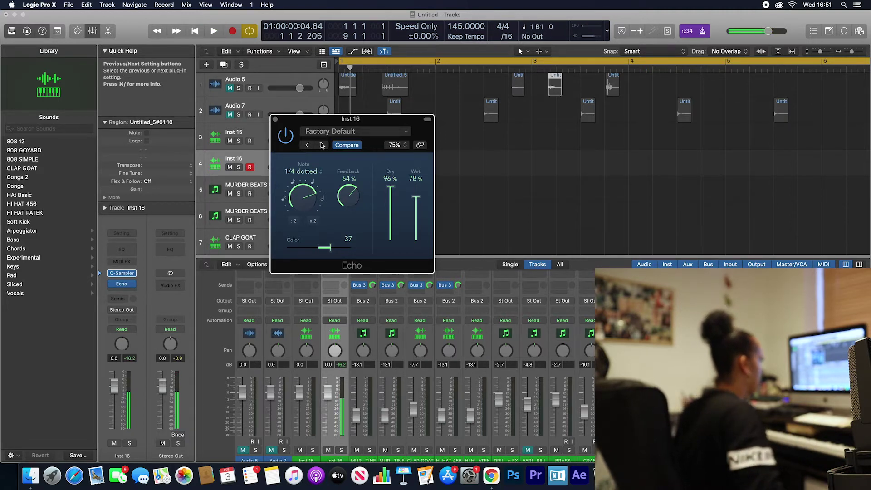
{"action": "left_click_drag", "start_coordinate": [415, 197], "coordinate": [416, 228]}
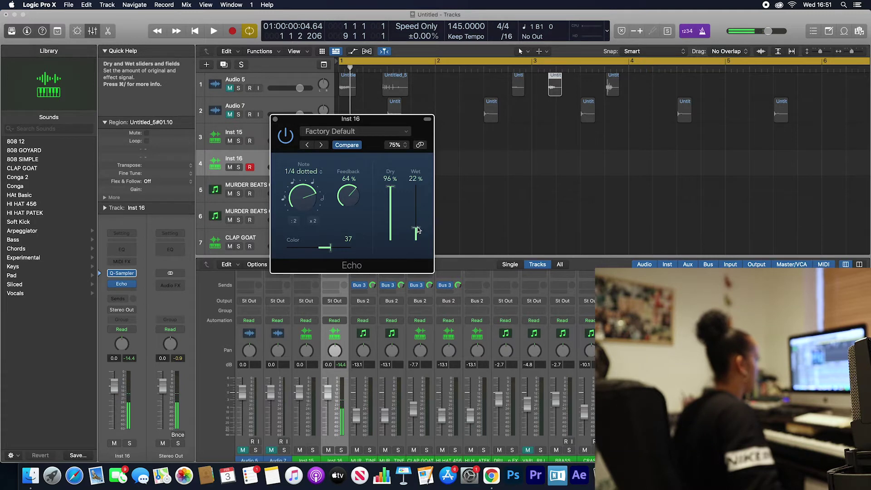
{"action": "key", "text": "r"}
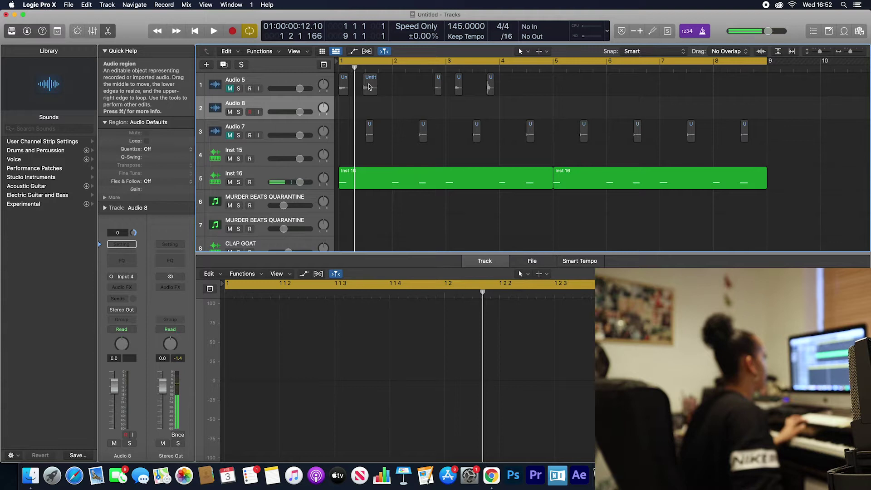
Move the multi-hit region in bar 1 from Audio 5 down to the Audio 8 track and check its timing in playback
{"action": "left_click_drag", "start_coordinate": [368, 86], "coordinate": [358, 110]}
{"action": "key", "text": "space"}
{"action": "key", "text": "super+Right"}
{"action": "key", "text": "super+Right"}
{"action": "key", "text": "space"}
{"action": "key", "text": "super+Right"}
{"action": "key", "text": "super+Right"}
{"action": "key", "text": "super+Right"}
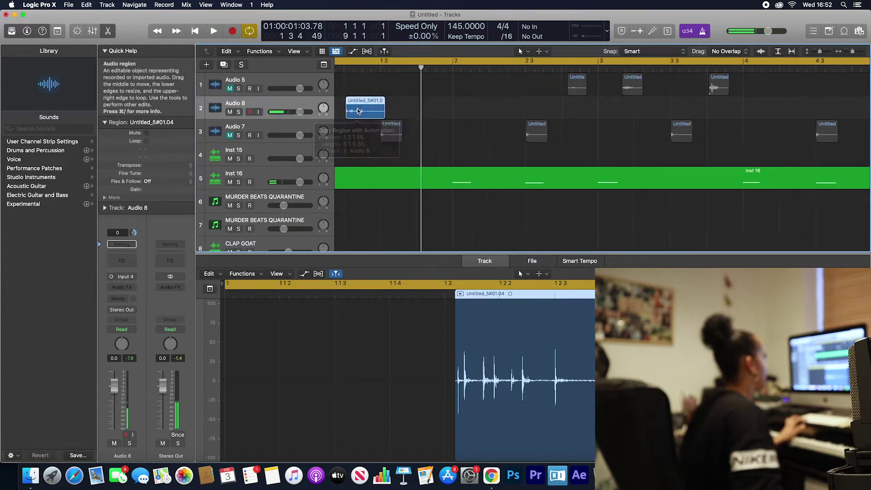
Align the Audio 8 region with beat 2 of bar 1 and extend its left edge to position 1 1 4 232
{"action": "left_click_drag", "start_coordinate": [440, 111], "coordinate": [439, 113]}
{"action": "key", "text": "space"}
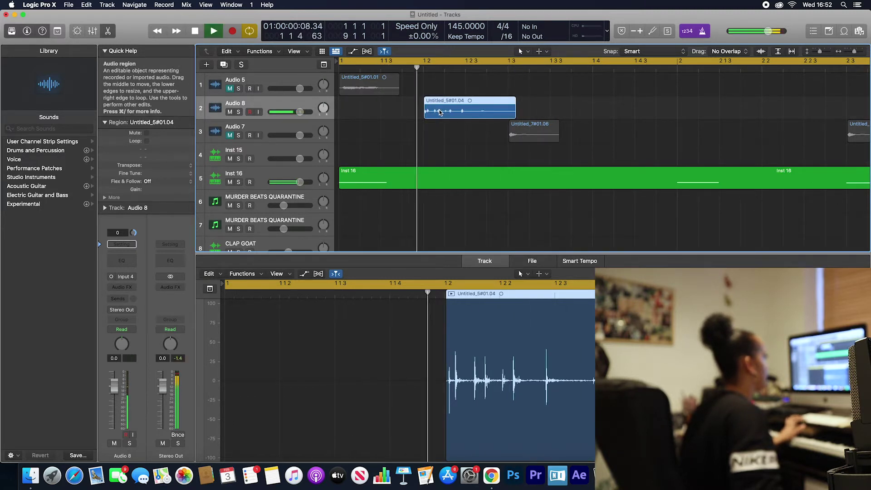
{"action": "left_click_drag", "start_coordinate": [439, 113], "coordinate": [428, 112]}
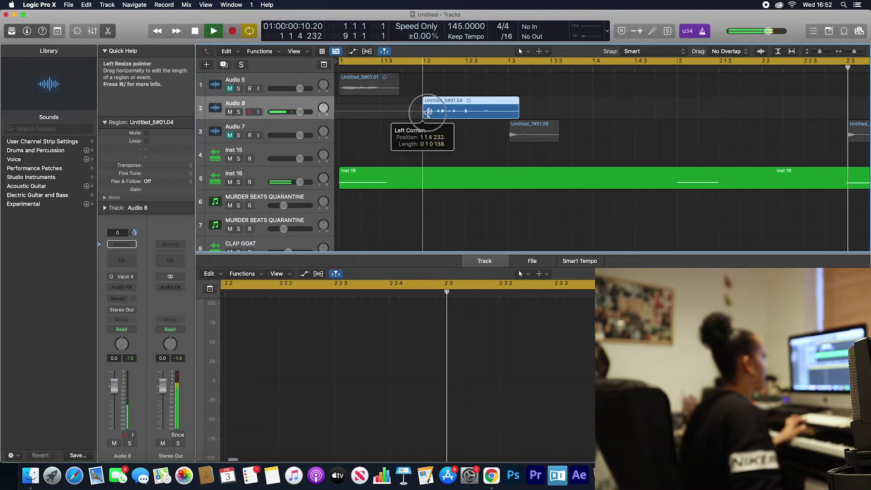
Copy the Audio 8 region to beat 2 of bars 5 and 3, checking the loop in playback
{"action": "scroll", "coordinate": [429, 113], "scroll_direction": "down", "scroll_amount": 10}
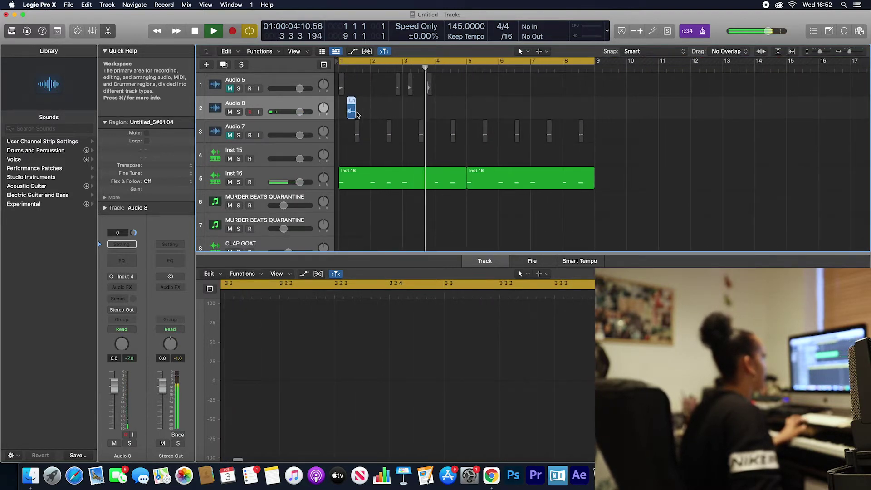
{"action": "left_click_drag", "start_coordinate": [352, 113], "coordinate": [480, 111]}
{"action": "key", "text": "Return"}
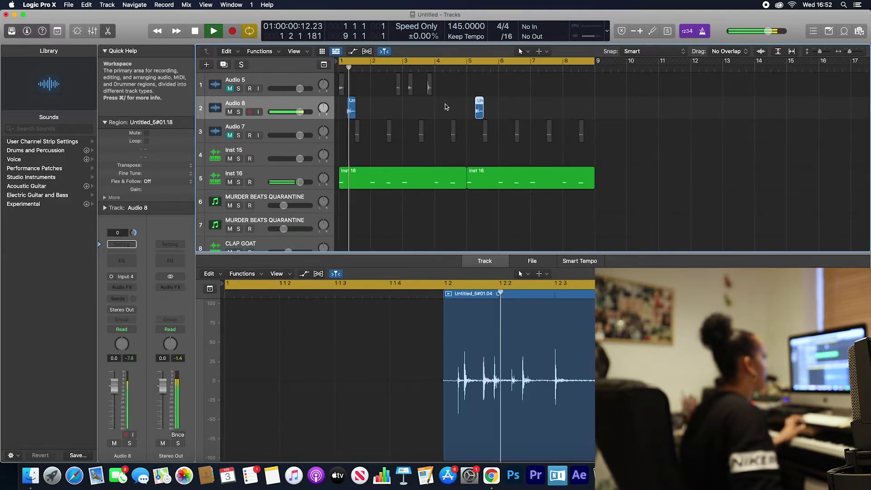
{"action": "left_click_drag", "start_coordinate": [479, 107], "coordinate": [414, 106]}
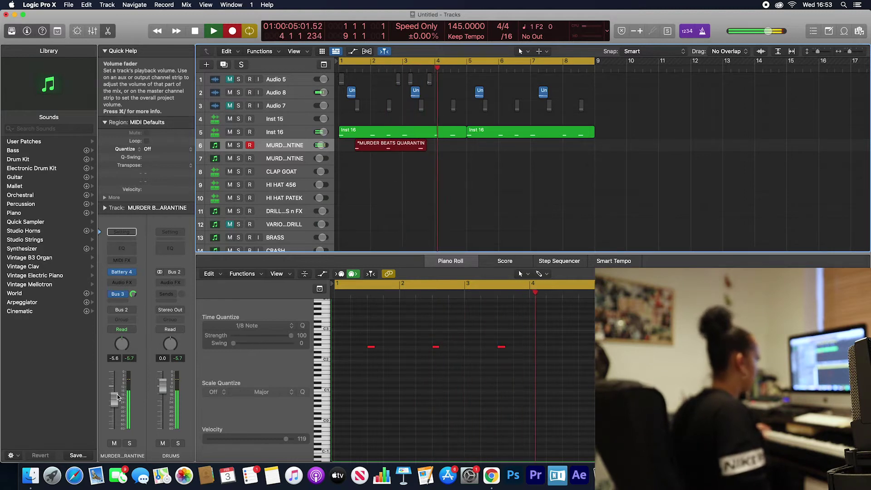
Finish recording the MURDER BEATS QUARANTINE part and record a hi-hat pattern on the HI HAT 456 track
{"action": "key", "text": "space"}
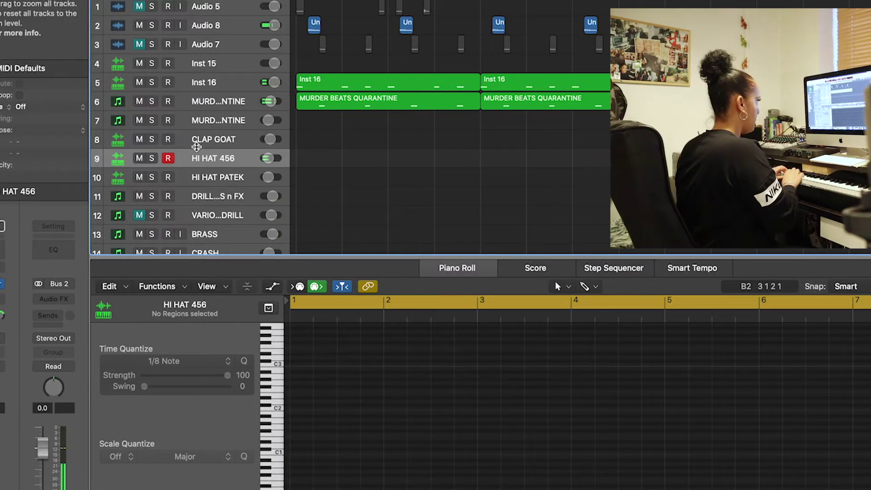
{"action": "key", "text": "r"}
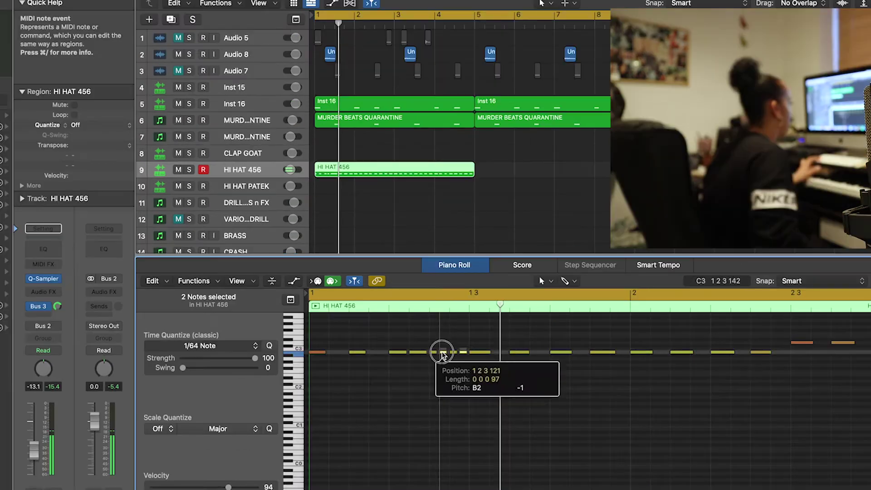
Place two short hi-hat notes just before beat 3 of bar 1 to form a fast roll, and play it back
{"action": "key", "text": "space"}
{"action": "left_click_drag", "start_coordinate": [442, 353], "coordinate": [457, 361]}
{"action": "key", "text": "space"}
{"action": "key", "text": "space"}
{"action": "left_click", "coordinate": [466, 343]}
{"action": "scroll", "coordinate": [472, 360], "scroll_direction": "down", "scroll_amount": 4}
{"action": "scroll", "coordinate": [471, 362], "scroll_direction": "up", "scroll_amount": 2}
{"action": "key", "text": "space"}
{"action": "key", "text": "space"}
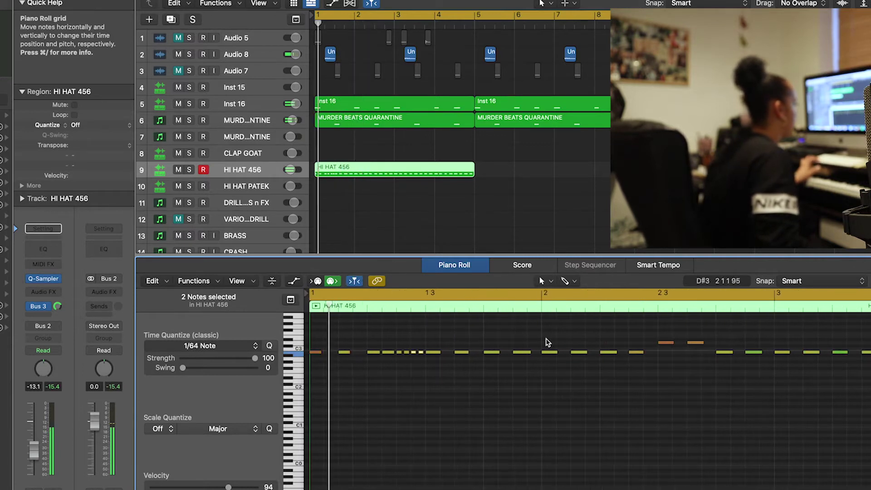
Build further hi-hat rolls at the start of bar 2 and leading into bar 4
{"action": "left_click_drag", "start_coordinate": [586, 340], "coordinate": [546, 365]}
{"action": "left_click_drag", "start_coordinate": [548, 352], "coordinate": [563, 353]}
{"action": "scroll", "coordinate": [620, 366], "scroll_direction": "down", "scroll_amount": 3}
{"action": "scroll", "coordinate": [620, 366], "scroll_direction": "down", "scroll_amount": 2}
{"action": "left_click_drag", "start_coordinate": [717, 341], "coordinate": [665, 353]}
{"action": "left_click", "coordinate": [692, 365]}
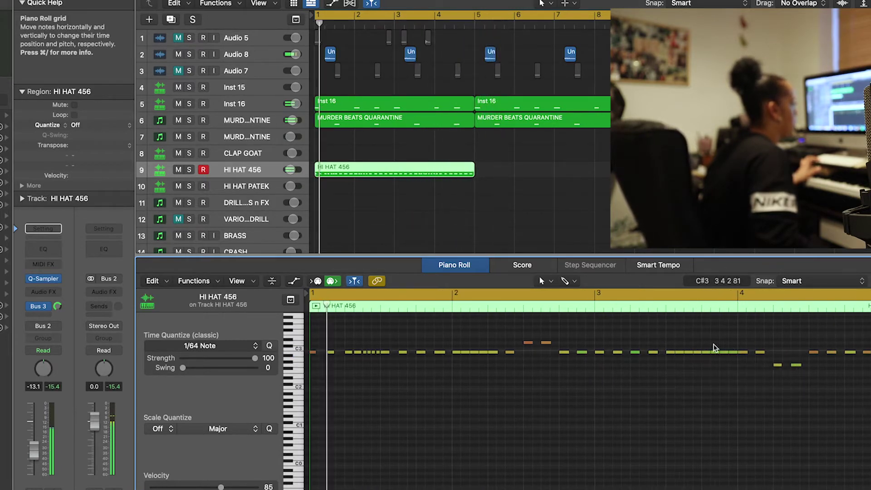
{"action": "left_click_drag", "start_coordinate": [729, 345], "coordinate": [714, 356]}
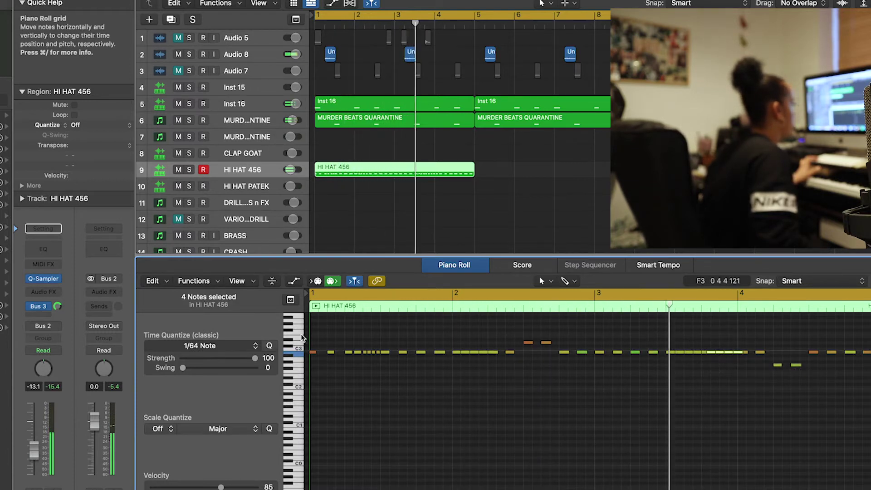
{"action": "left_click", "coordinate": [690, 382]}
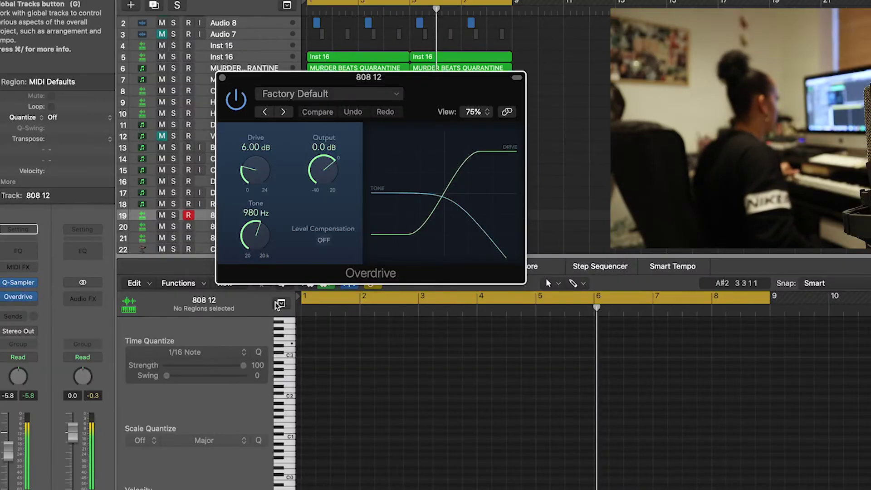
Set the 808 12 Overdrive to 360 Hz tone and 9.25 dB drive, and lower the channel volume to -8.8 dB
{"action": "left_click_drag", "start_coordinate": [254, 234], "coordinate": [287, 297]}
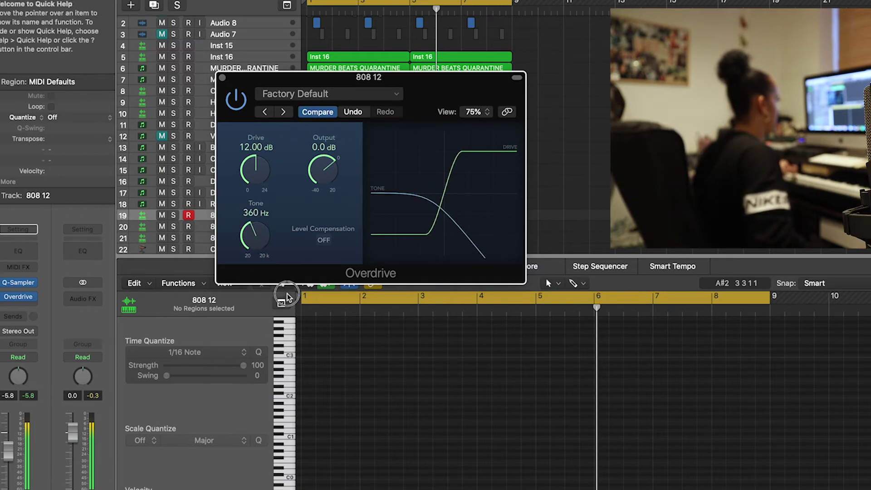
{"action": "left_click_drag", "start_coordinate": [244, 149], "coordinate": [254, 131]}
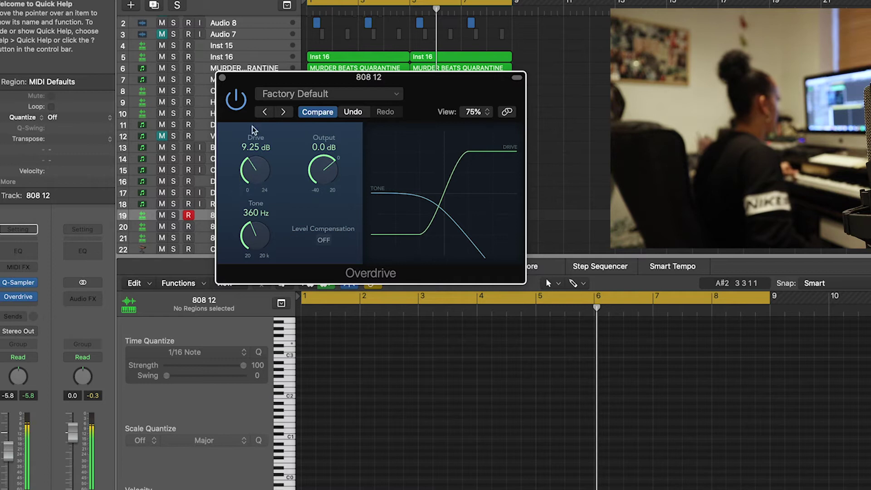
{"action": "left_click", "coordinate": [223, 77]}
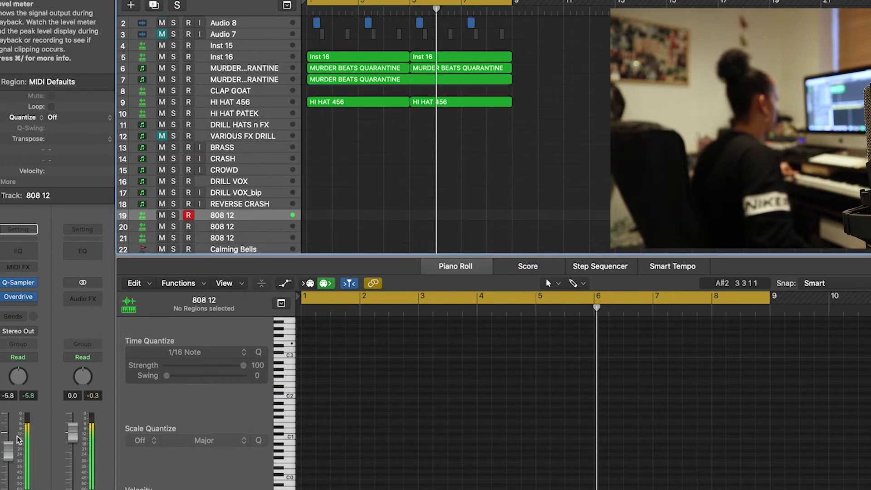
{"action": "left_click_drag", "start_coordinate": [8, 447], "coordinate": [11, 453]}
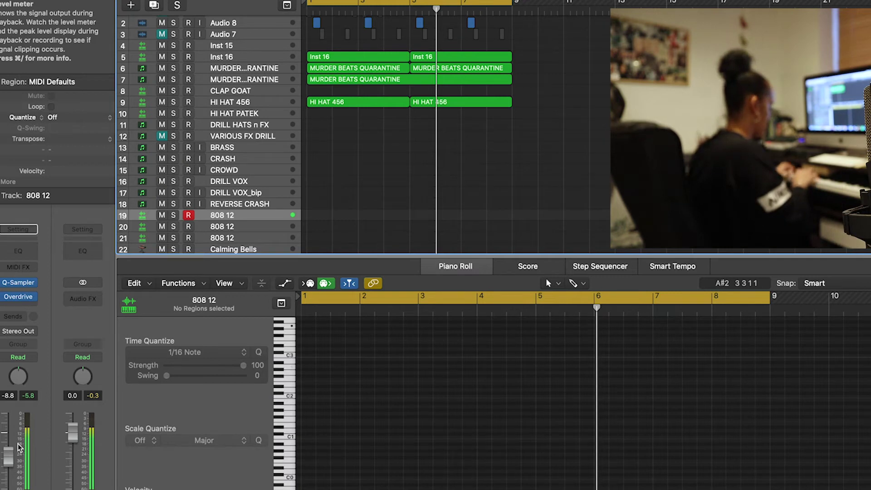
Record an 808 bass line over the eight-bar loop on the 808 12 track, with the sampler's amp release at 1655 ms
{"action": "key", "text": "Return"}
{"action": "key", "text": "space"}
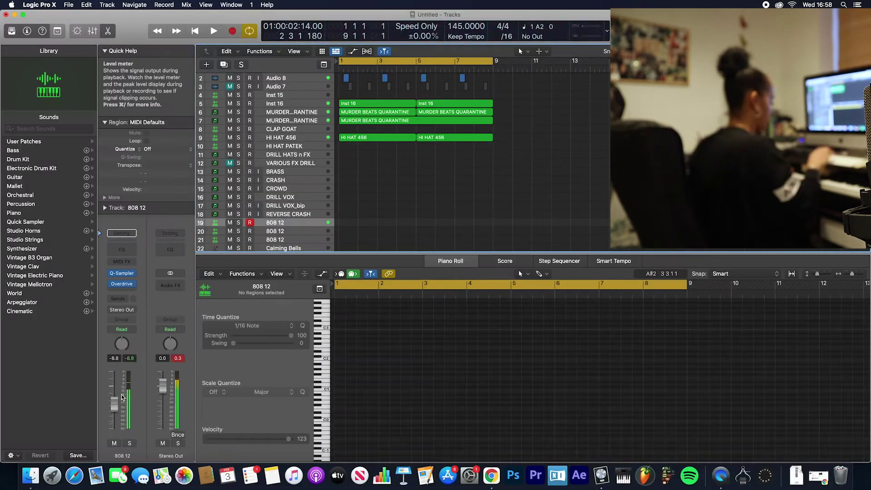
{"action": "key", "text": "r"}
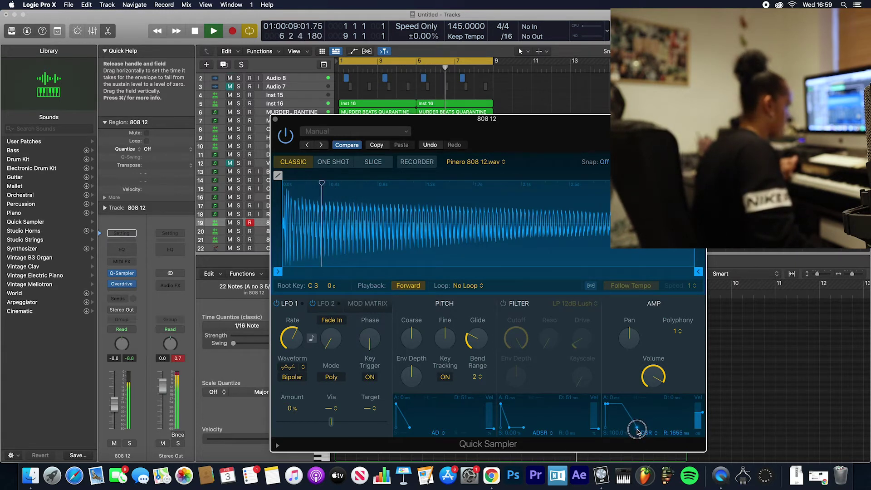
{"action": "left_click", "coordinate": [275, 119]}
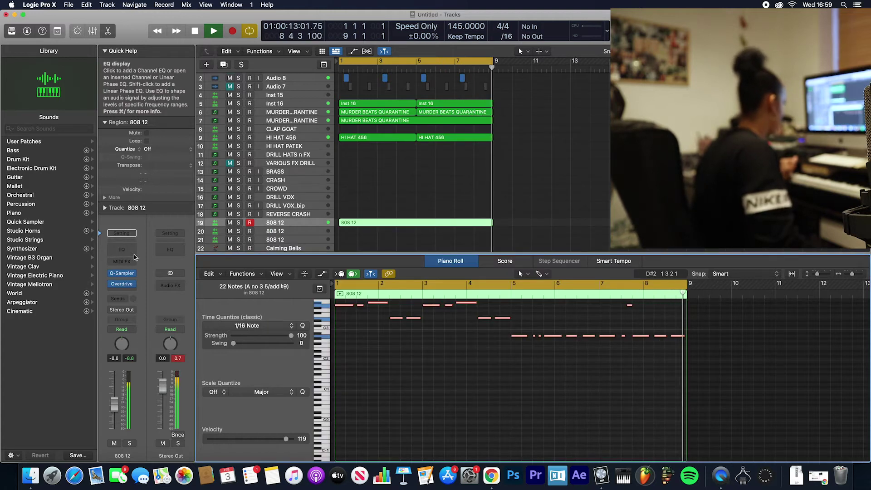
Set the 808 12 Overdrive to 1900 Hz tone and 9.50 dB drive, and bring up the mixer
{"action": "left_click", "coordinate": [122, 284]}
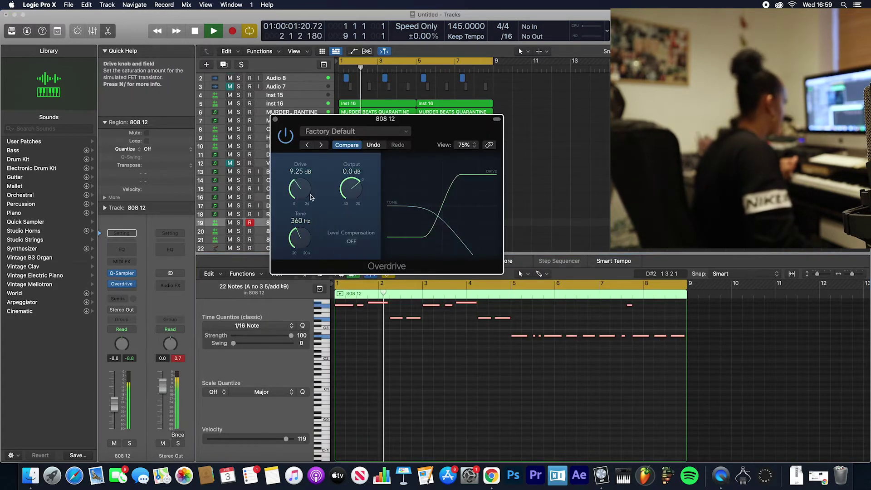
{"action": "left_click_drag", "start_coordinate": [298, 194], "coordinate": [312, 173]}
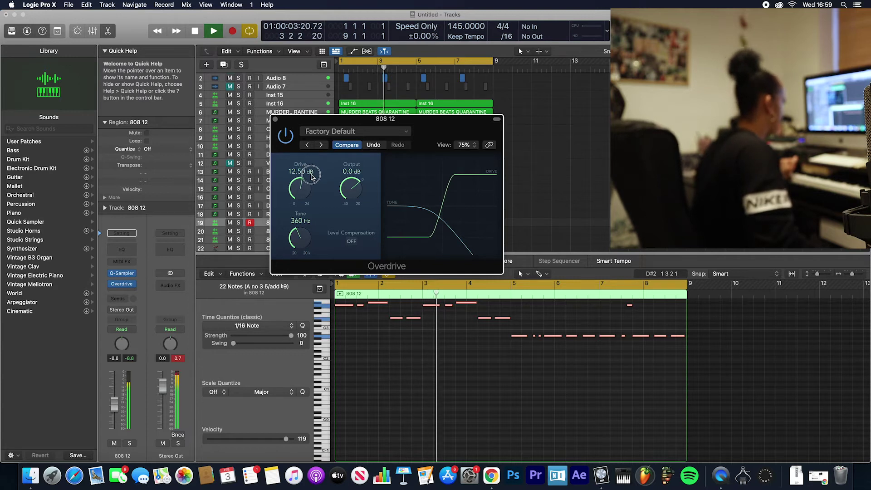
{"action": "left_click_drag", "start_coordinate": [303, 243], "coordinate": [299, 190]}
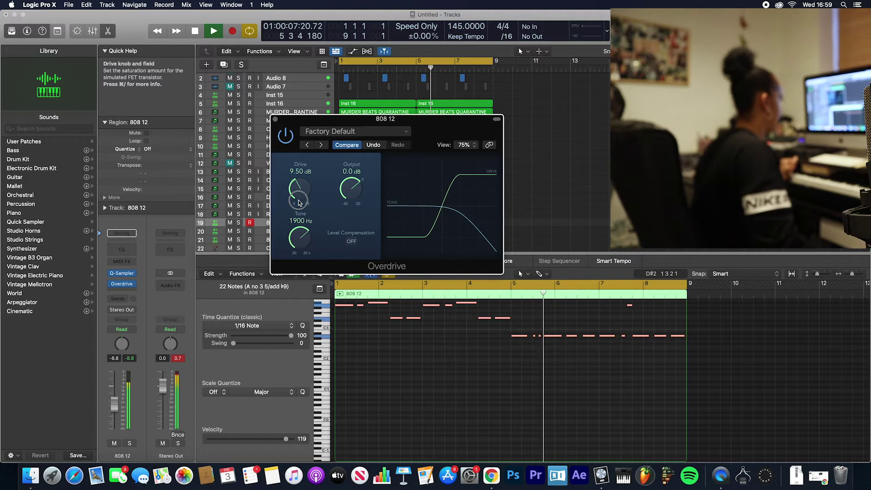
{"action": "left_click", "coordinate": [275, 119]}
{"action": "key", "text": "x"}
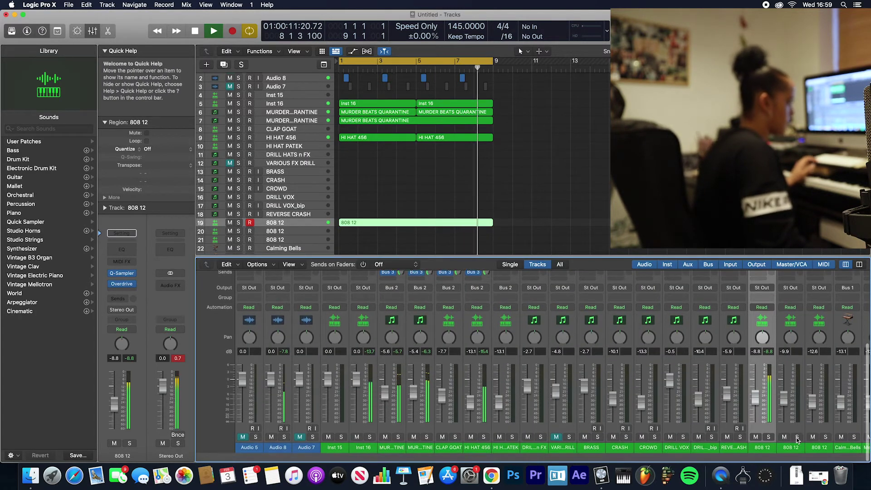
{"action": "scroll", "coordinate": [797, 440], "scroll_direction": "right", "scroll_amount": 5}
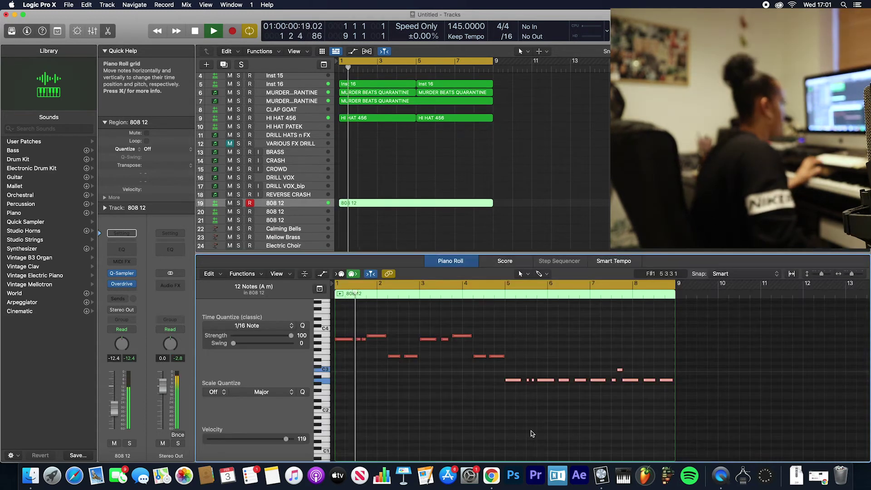
Transpose all 808 notes after the first one in bar 5 up an octave through bar 8, and play from bar 5
{"action": "left_click", "coordinate": [552, 410]}
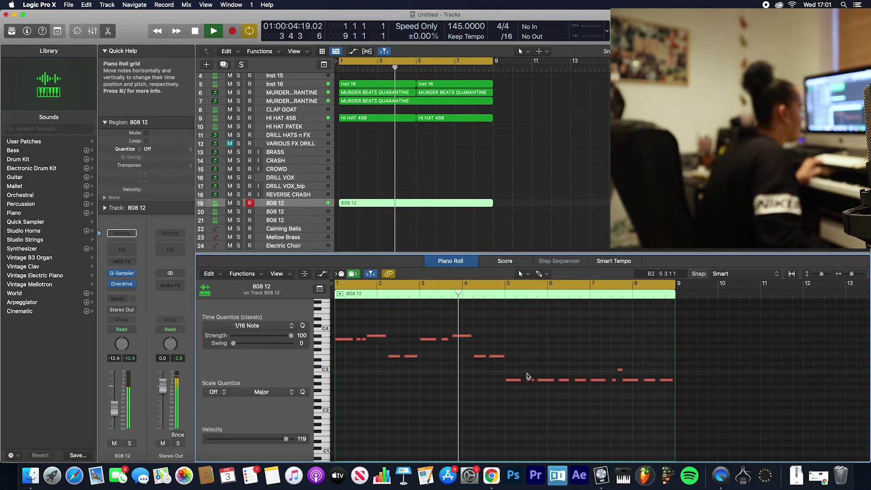
{"action": "scroll", "coordinate": [527, 373], "scroll_direction": "right", "scroll_amount": 1}
{"action": "left_click_drag", "start_coordinate": [523, 371], "coordinate": [668, 399]}
{"action": "key", "text": "alt+shift+Up"}
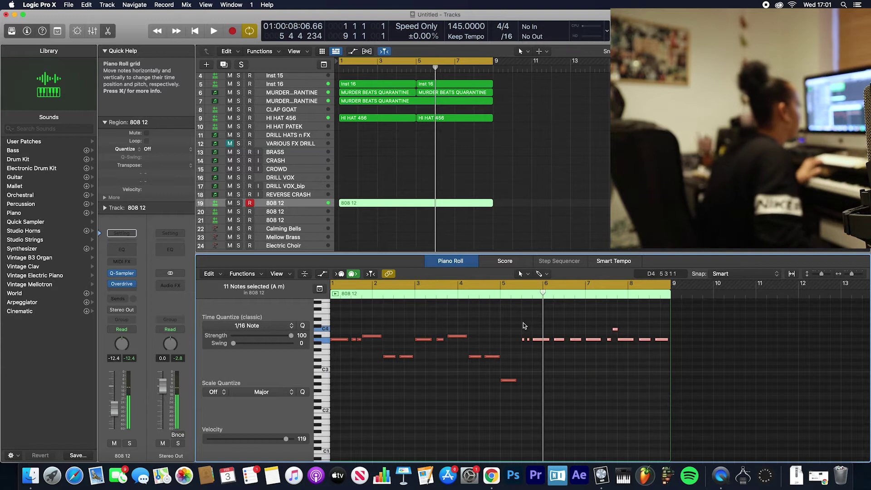
{"action": "left_click", "coordinate": [498, 296]}
{"action": "key", "text": "space"}
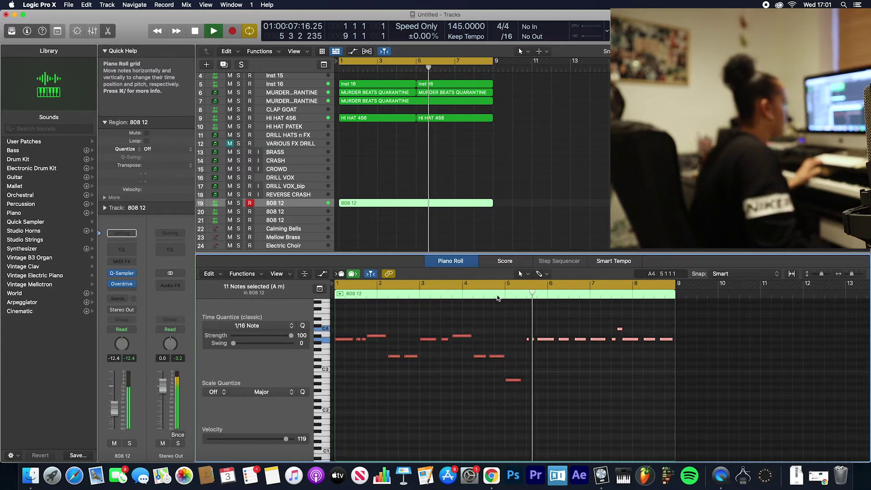
Transpose the 808 note at the start of bar 7 down an octave and lower the short highest note in bar 7 by a semitone
{"action": "left_click", "coordinate": [671, 387]}
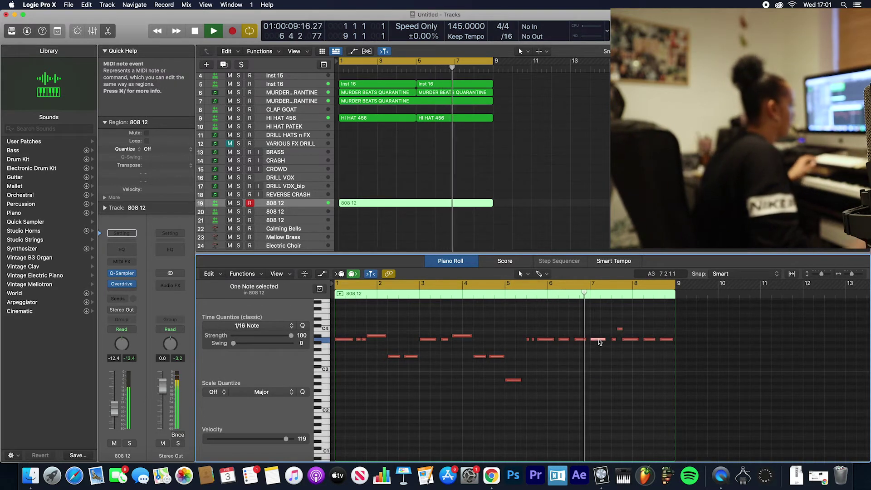
{"action": "left_click", "coordinate": [598, 338]}
{"action": "key", "text": "alt+shift+Down"}
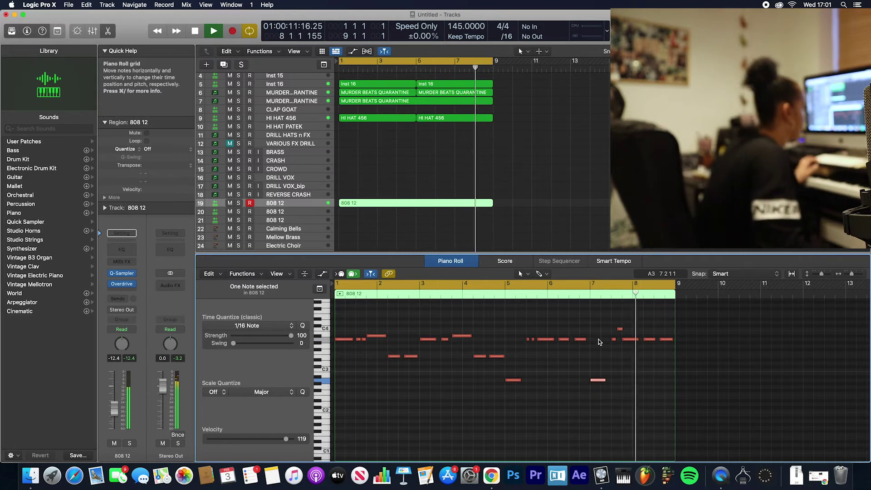
{"action": "left_click", "coordinate": [619, 329]}
{"action": "left_click_drag", "start_coordinate": [619, 329], "coordinate": [619, 332]}
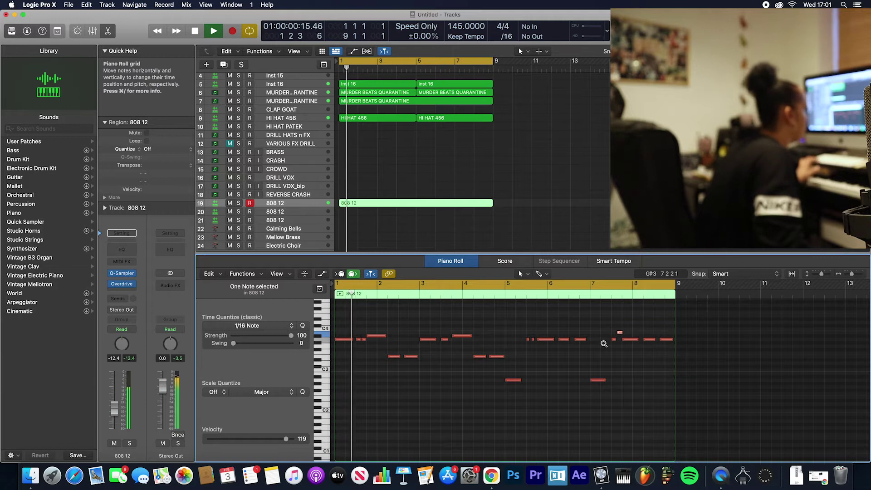
Move the Audio 8 track directly below the active 808 12 track in the track list
{"action": "scroll", "coordinate": [603, 343], "scroll_direction": "right", "scroll_amount": 3}
{"action": "scroll", "coordinate": [604, 344], "scroll_direction": "right", "scroll_amount": 2}
{"action": "scroll", "coordinate": [604, 343], "scroll_direction": "down", "scroll_amount": 3}
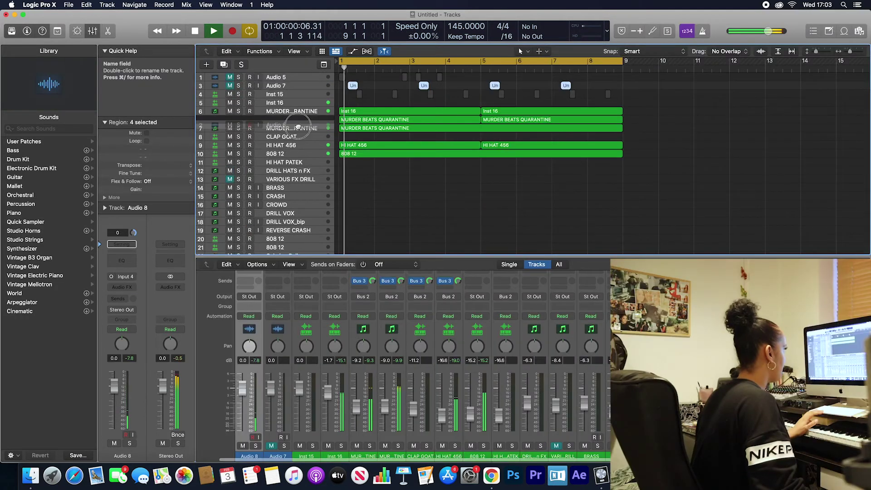
{"action": "left_click_drag", "start_coordinate": [300, 123], "coordinate": [301, 161]}
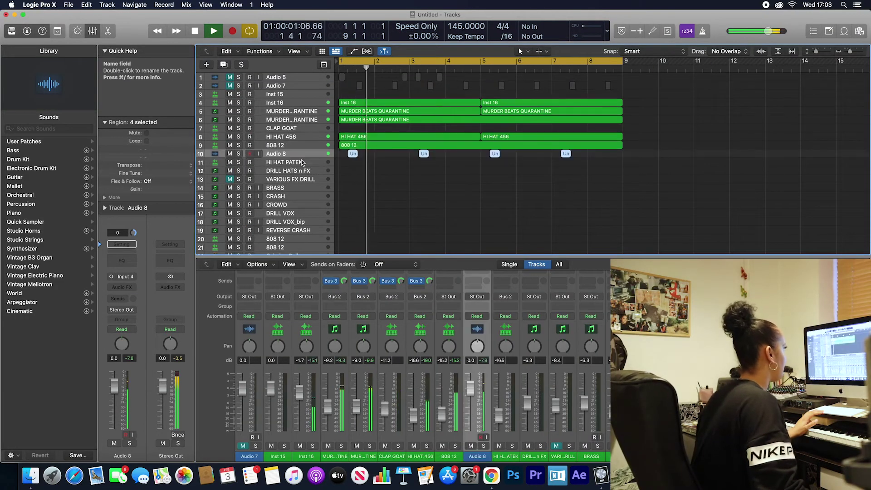
Insert a mono Echo on the Audio 8 track with a 1/2 note delay, 64% feedback and 38% wet level
{"action": "key", "text": "super+Right"}
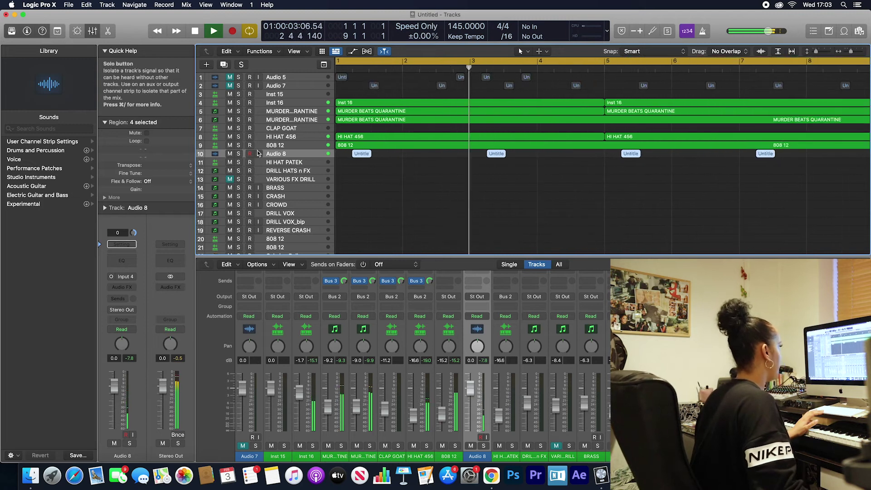
{"action": "key", "text": "space"}
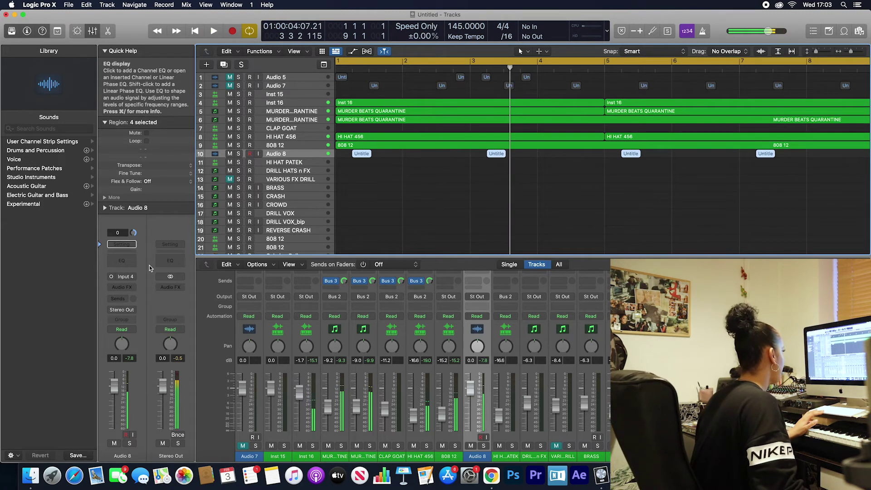
{"action": "left_click", "coordinate": [122, 286]}
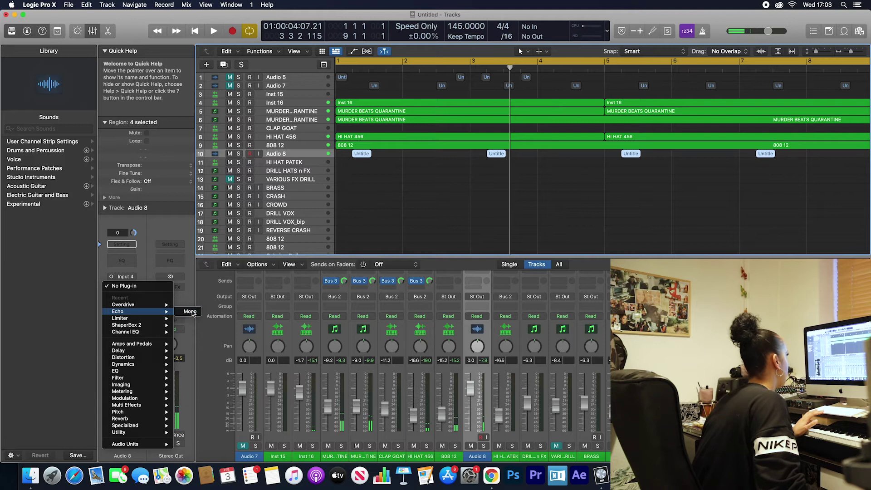
{"action": "left_click", "coordinate": [190, 312]}
{"action": "key", "text": "space"}
{"action": "left_click_drag", "start_coordinate": [327, 151], "coordinate": [350, 143]}
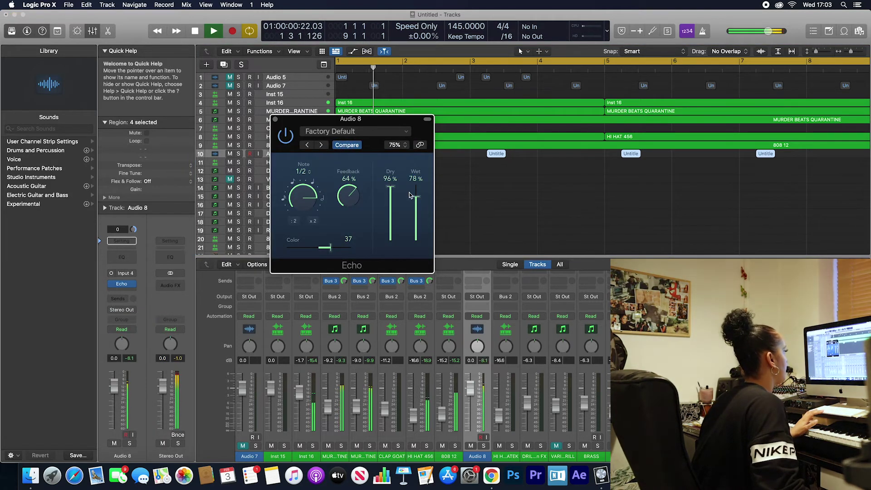
{"action": "left_click_drag", "start_coordinate": [410, 196], "coordinate": [414, 220]}
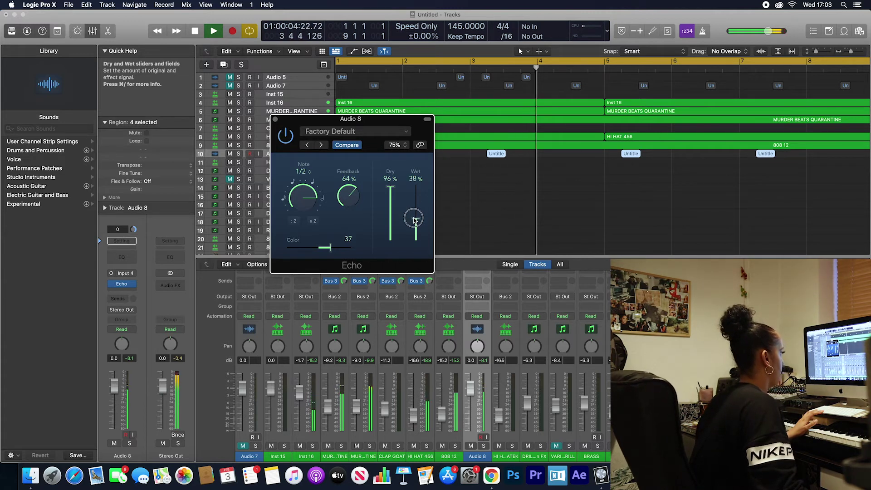
{"action": "left_click", "coordinate": [275, 120]}
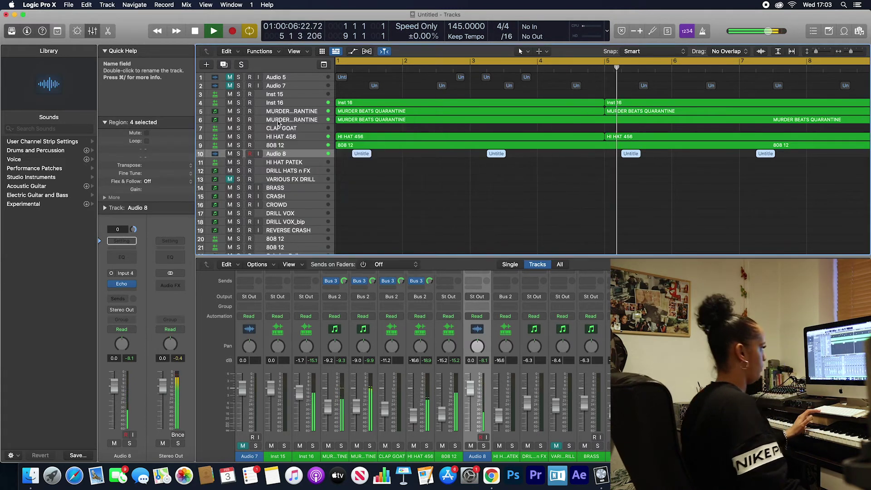
Raise the Inst 16 channel volume to -0.2 dB while the full eight-bar arrangement plays
{"action": "key", "text": "super+Up"}
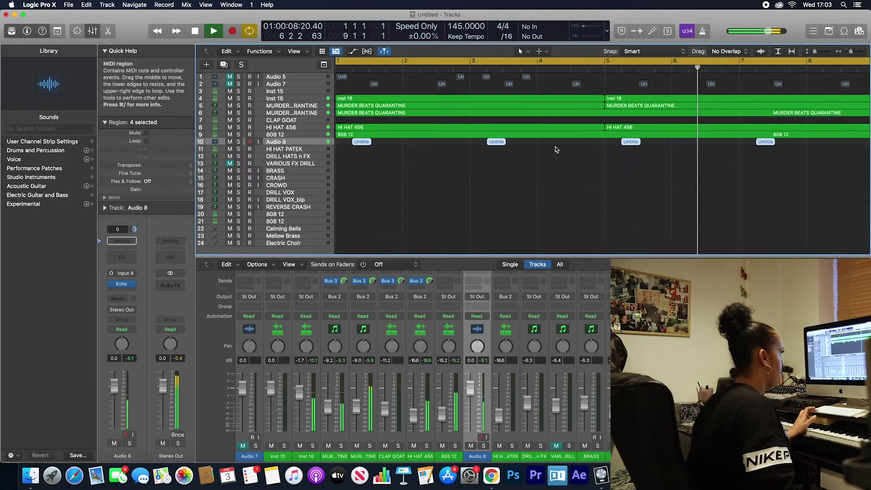
{"action": "key", "text": "super+Left"}
{"action": "key", "text": "super+Up"}
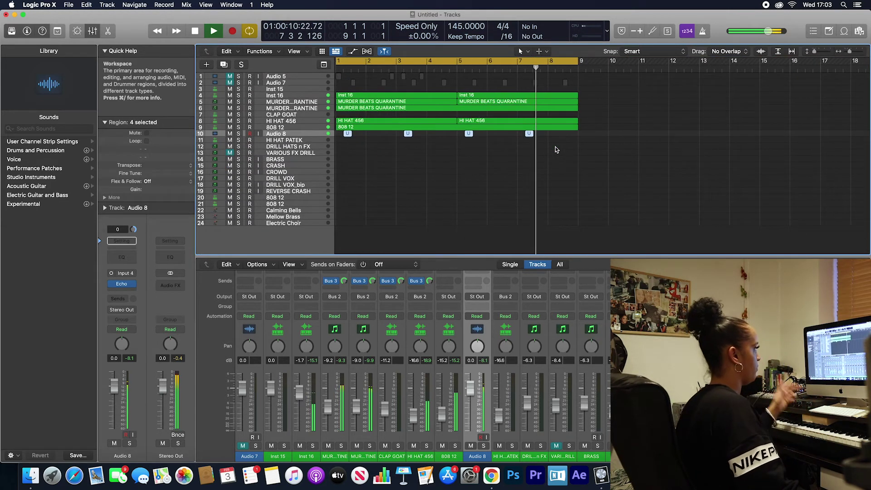
{"action": "left_click", "coordinate": [310, 399]}
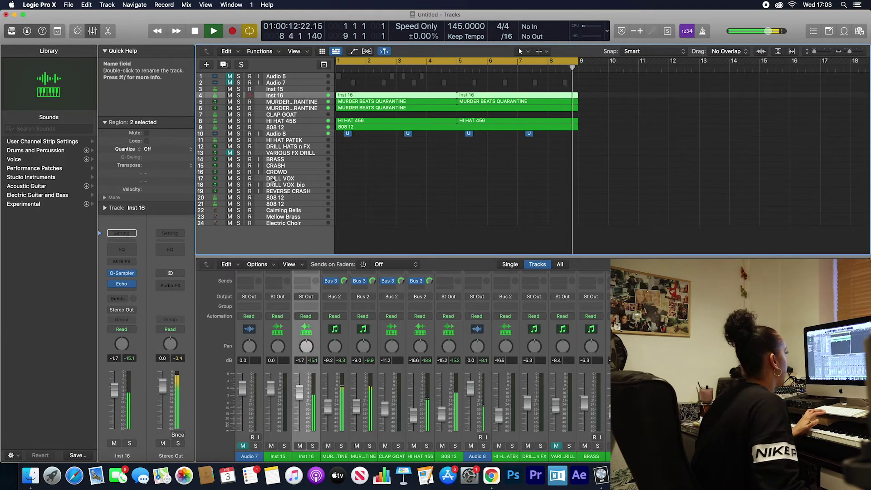
{"action": "left_click_drag", "start_coordinate": [299, 391], "coordinate": [303, 390]}
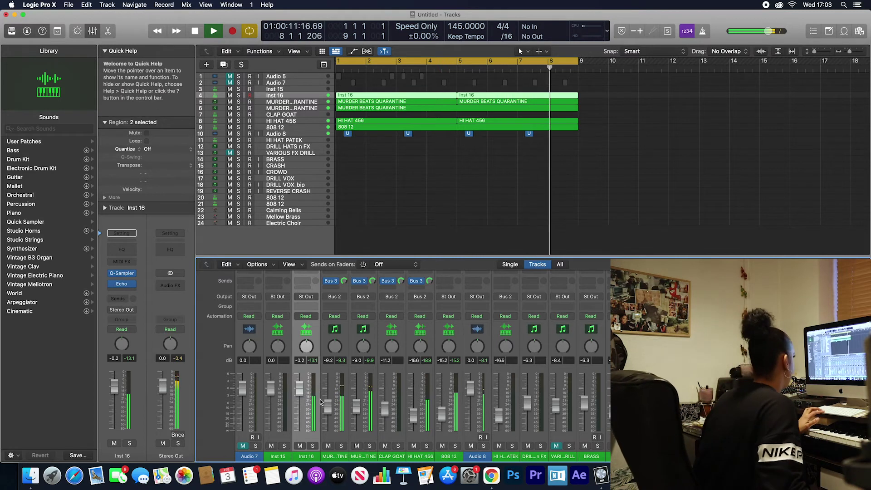
Select the Inst 15 track and rehearse its sampled sound against the start of the beat
{"action": "left_click", "coordinate": [304, 89]}
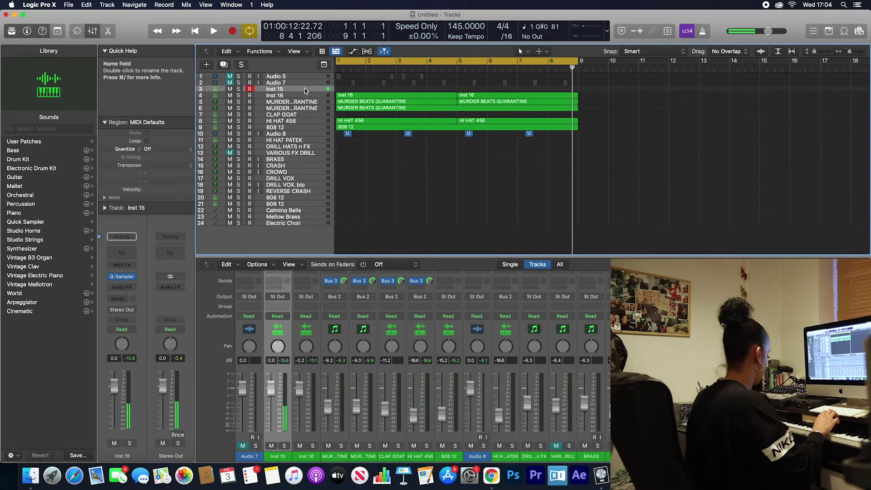
{"action": "key", "text": "space"}
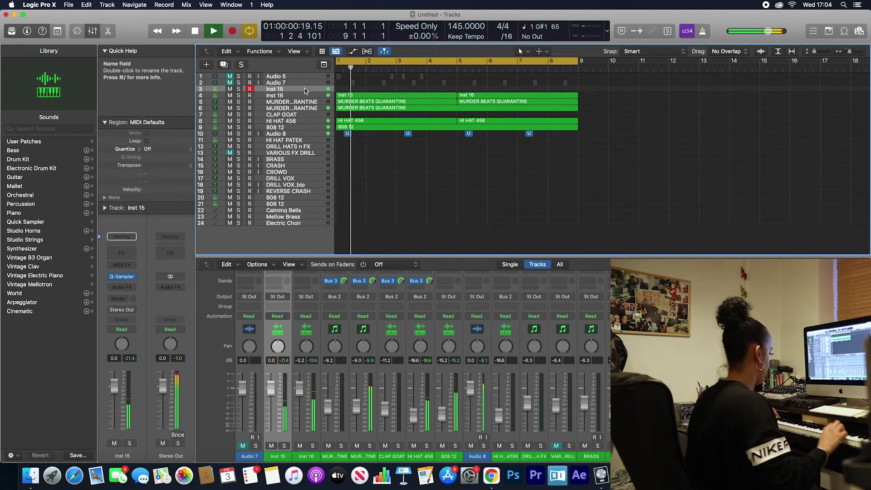
{"action": "key", "text": "space"}
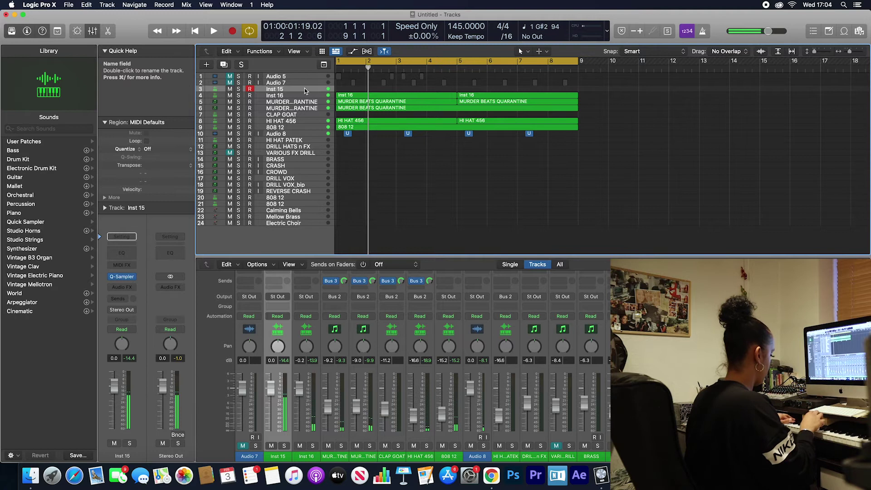
{"action": "key", "text": "space"}
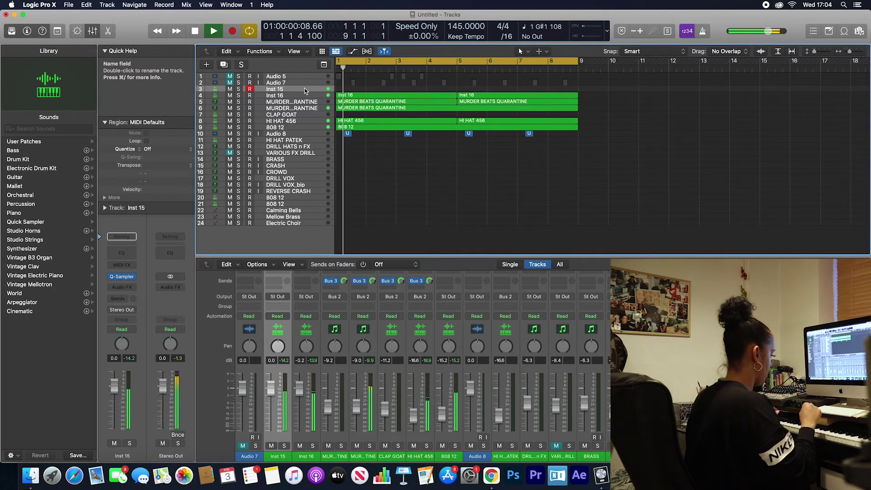
{"action": "key", "text": "space"}
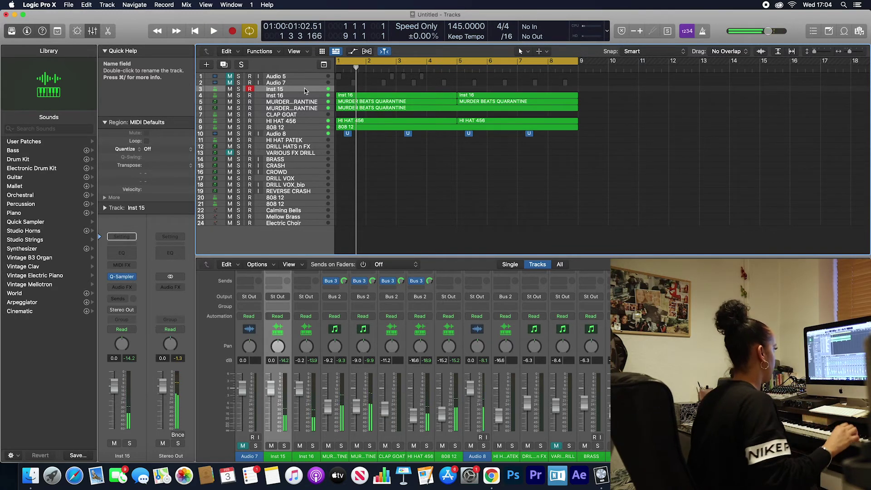
Record a single Inst 15 note at the start of bar 1, select it in the Piano Roll and play it back
{"action": "key", "text": "r"}
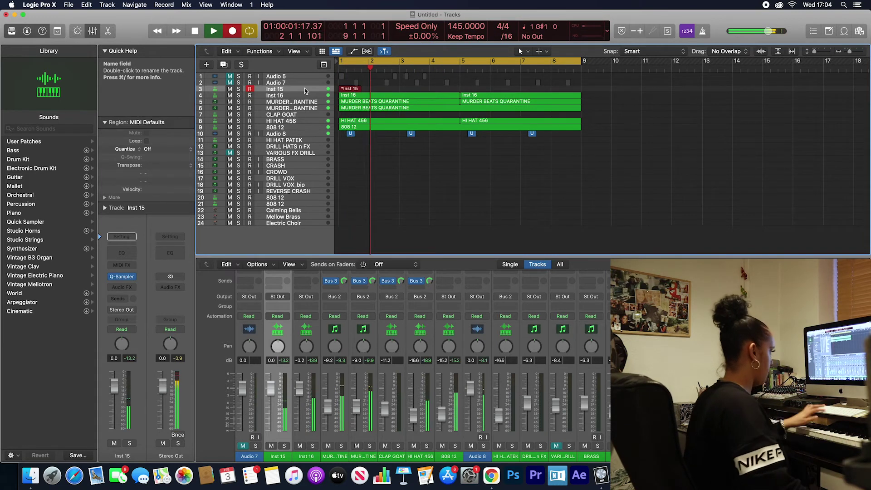
{"action": "key", "text": "space"}
{"action": "key", "text": "space"}
{"action": "key", "text": "p"}
{"action": "key", "text": "space"}
{"action": "left_click_drag", "start_coordinate": [393, 336], "coordinate": [349, 389]}
{"action": "key", "text": "space"}
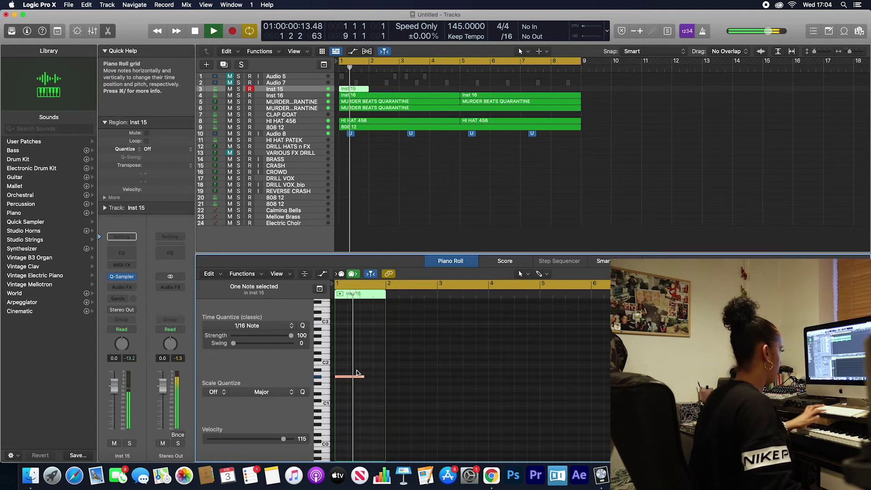
Solo the Inst 15 track and trim its Quick Sampler sample to start at 0.019 s and end at 0.14 s
{"action": "left_click", "coordinate": [130, 444]}
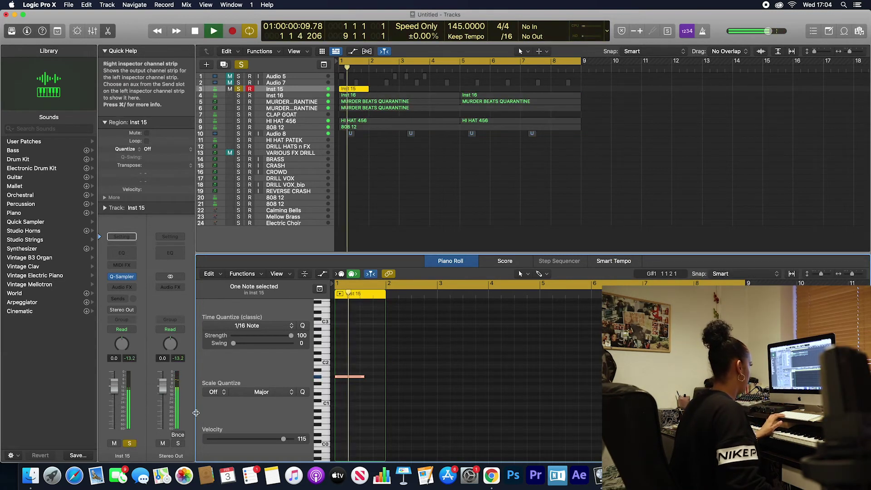
{"action": "left_click", "coordinate": [132, 278]}
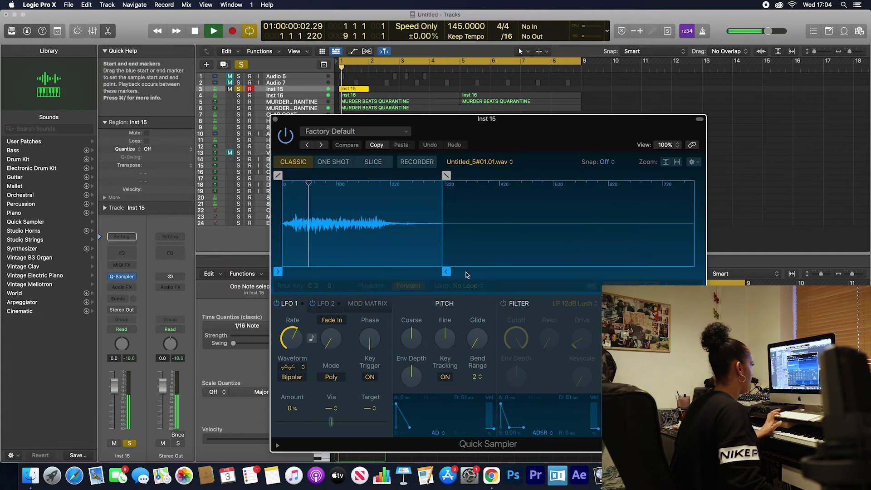
{"action": "key", "text": "space"}
{"action": "mouse_move", "coordinate": [447, 272]}
{"action": "left_mouse_down"}
{"action": "mouse_move", "coordinate": [332, 272]}
{"action": "mouse_move", "coordinate": [343, 269]}
{"action": "left_mouse_up"}
{"action": "key", "text": "space"}
{"action": "key", "text": "space"}
{"action": "key", "text": "space"}
{"action": "key", "text": "space"}
{"action": "left_click_drag", "start_coordinate": [278, 271], "coordinate": [368, 270]}
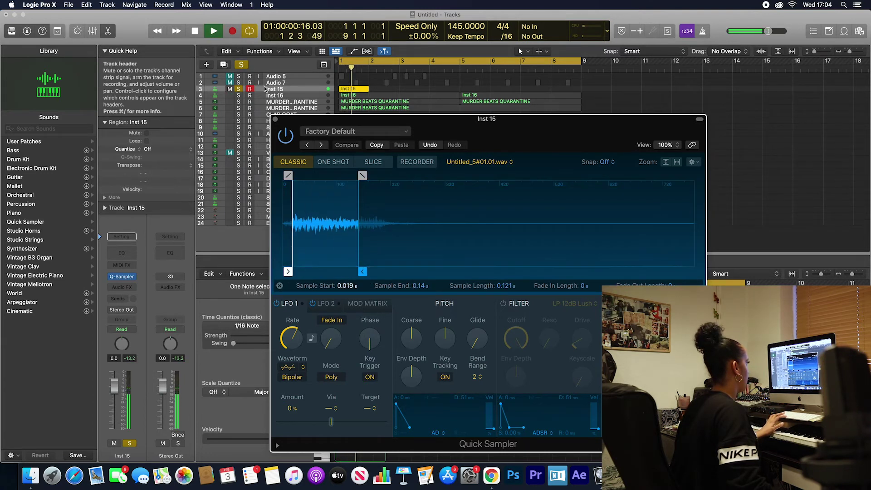
{"action": "left_click", "coordinate": [275, 120]}
{"action": "key", "text": "space"}
Insert a stereo Echo on the Inst 15 track with a 1/4 note delay and 66% wet level
{"action": "left_click", "coordinate": [121, 278]}
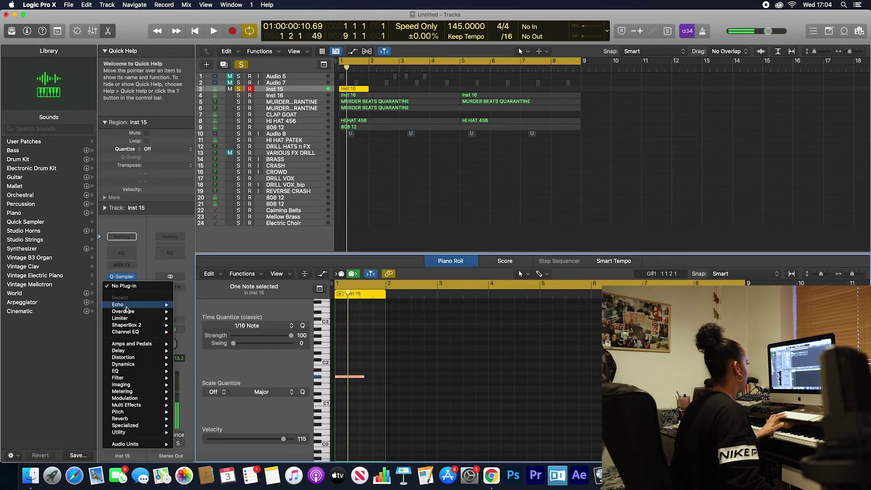
{"action": "mouse_move", "coordinate": [136, 350]}
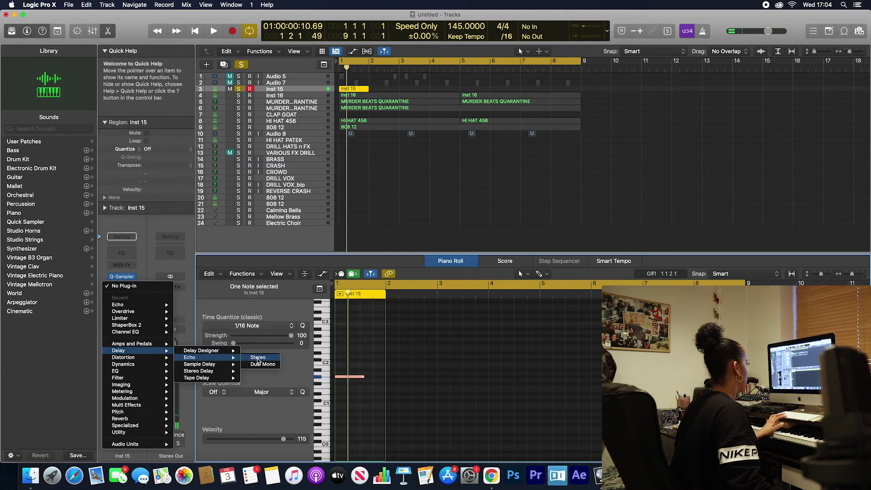
{"action": "left_click", "coordinate": [257, 358]}
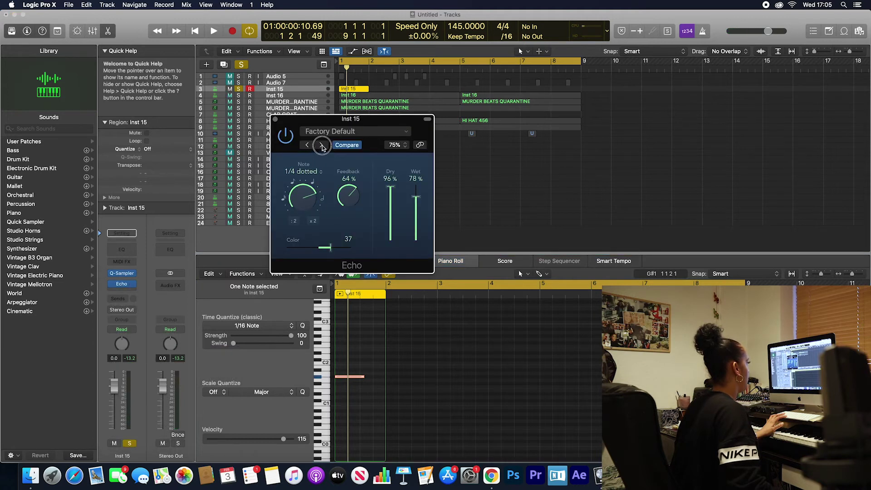
{"action": "key", "text": "space"}
{"action": "left_click_drag", "start_coordinate": [306, 198], "coordinate": [305, 223]}
{"action": "mouse_move", "coordinate": [416, 197]}
{"action": "left_mouse_down"}
{"action": "mouse_move", "coordinate": [413, 216]}
{"action": "mouse_move", "coordinate": [415, 203]}
{"action": "left_mouse_up"}
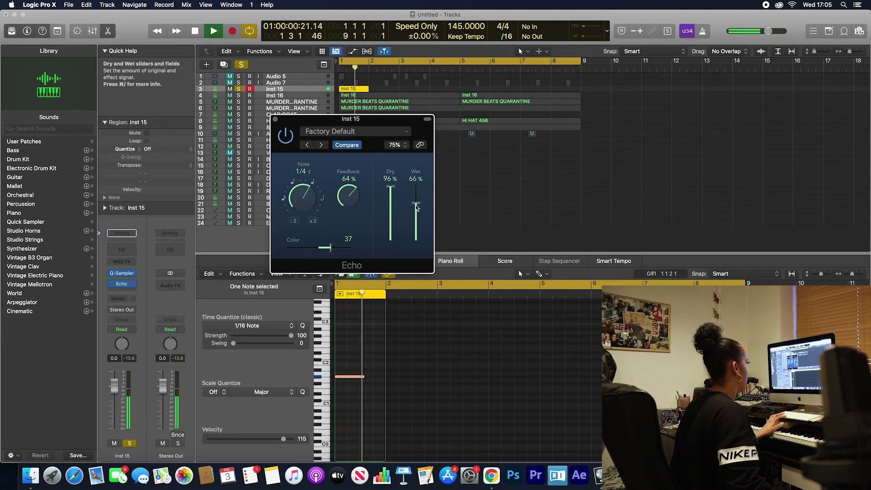
Unsolo Inst 15 and balance it in the full mix with a 57% Echo wet level and -2.3 dB channel volume
{"action": "left_click", "coordinate": [129, 444]}
{"action": "key", "text": "space"}
{"action": "key", "text": "space"}
{"action": "left_click", "coordinate": [417, 205]}
{"action": "left_click_drag", "start_coordinate": [418, 215], "coordinate": [415, 216]}
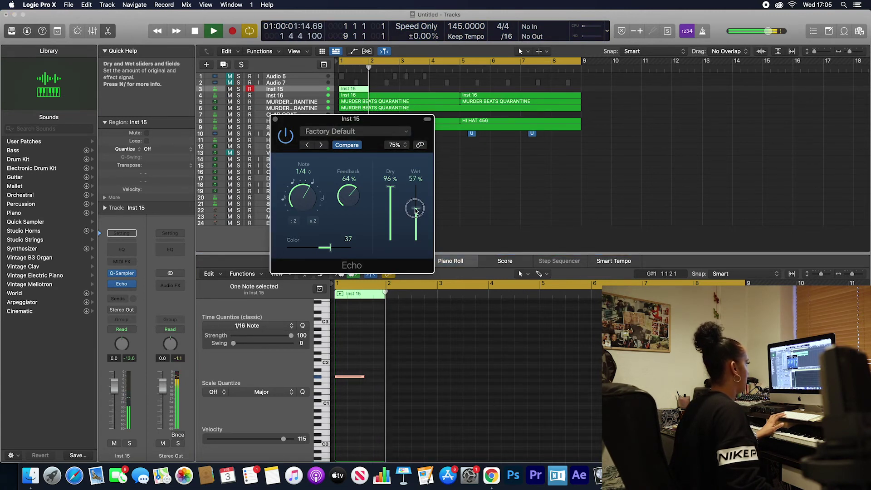
{"action": "left_click", "coordinate": [275, 119]}
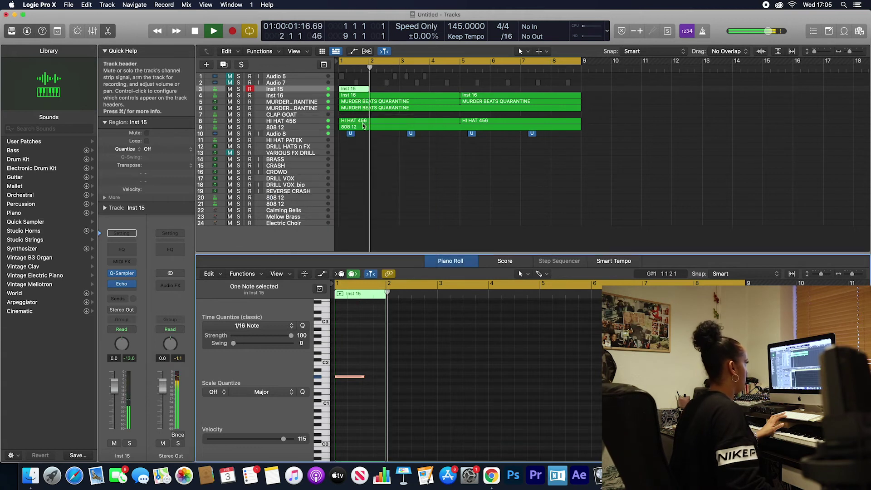
{"action": "left_click_drag", "start_coordinate": [113, 385], "coordinate": [114, 391]}
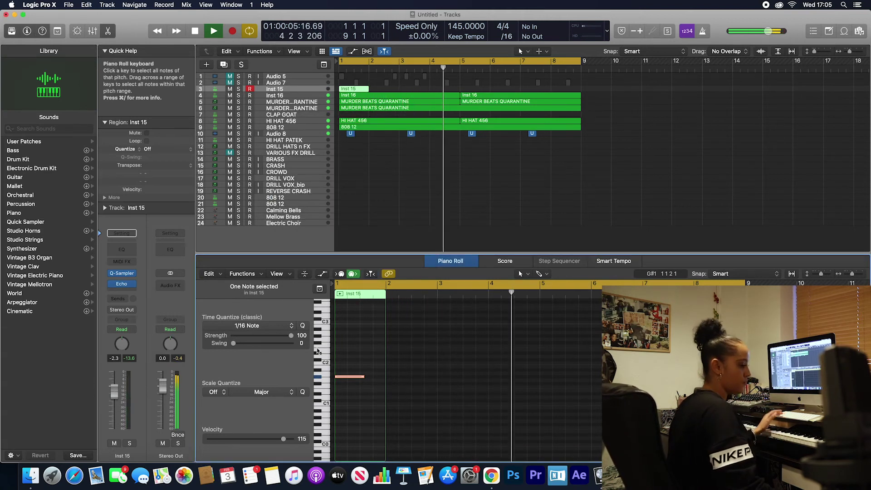